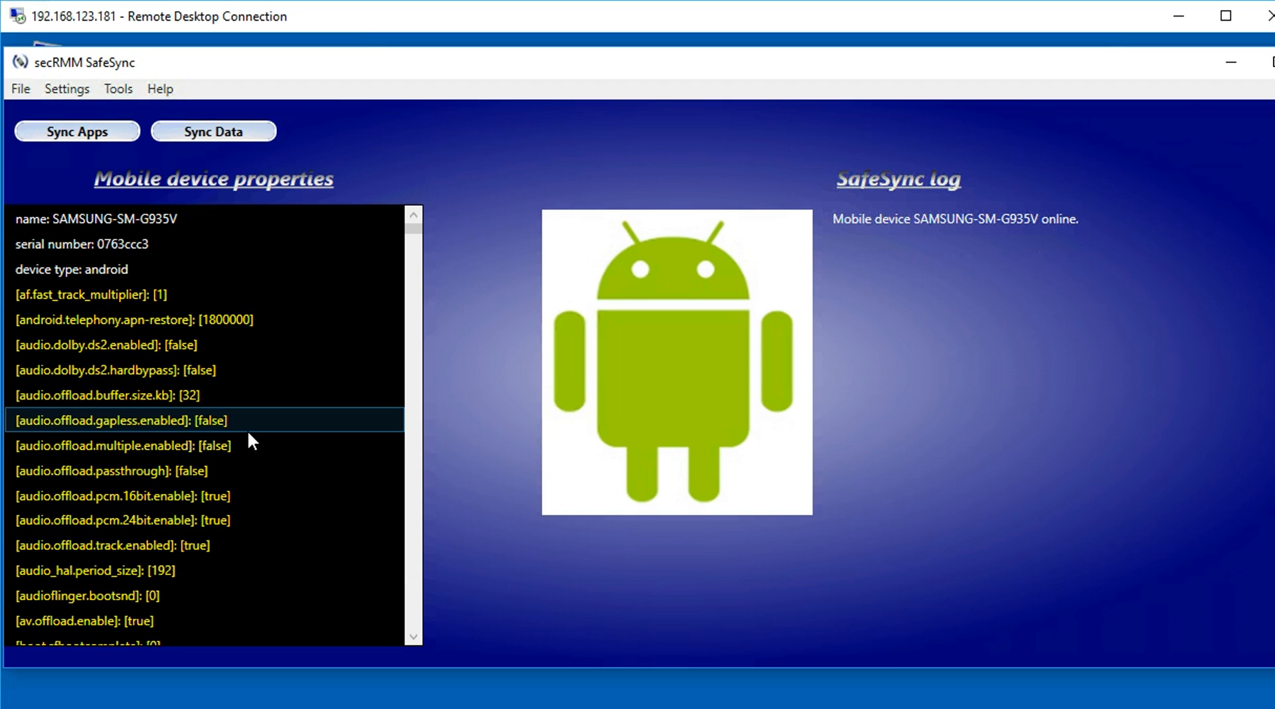
Review the mobile apps source directory in the Apps settings and leave without changing it.
{"action": "left_click", "coordinate": [70, 92]}
{"action": "left_click", "coordinate": [114, 121]}
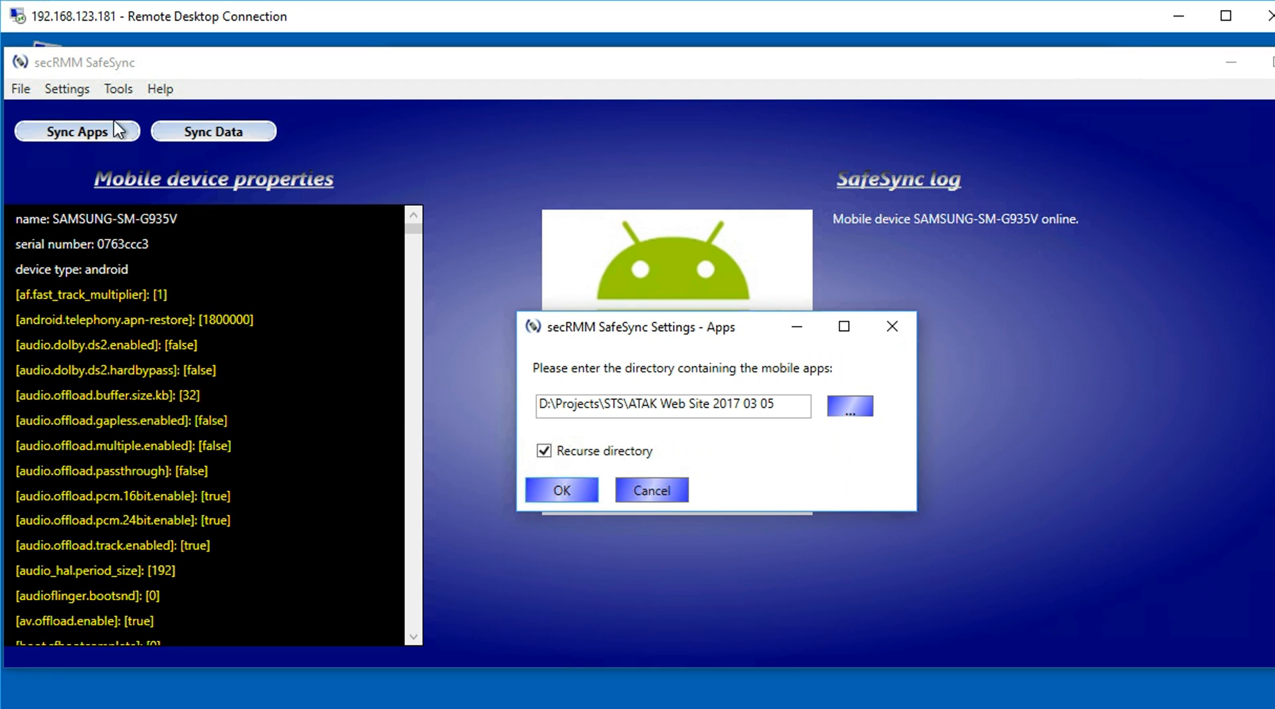
{"action": "left_click_drag", "start_coordinate": [795, 404], "coordinate": [519, 408]}
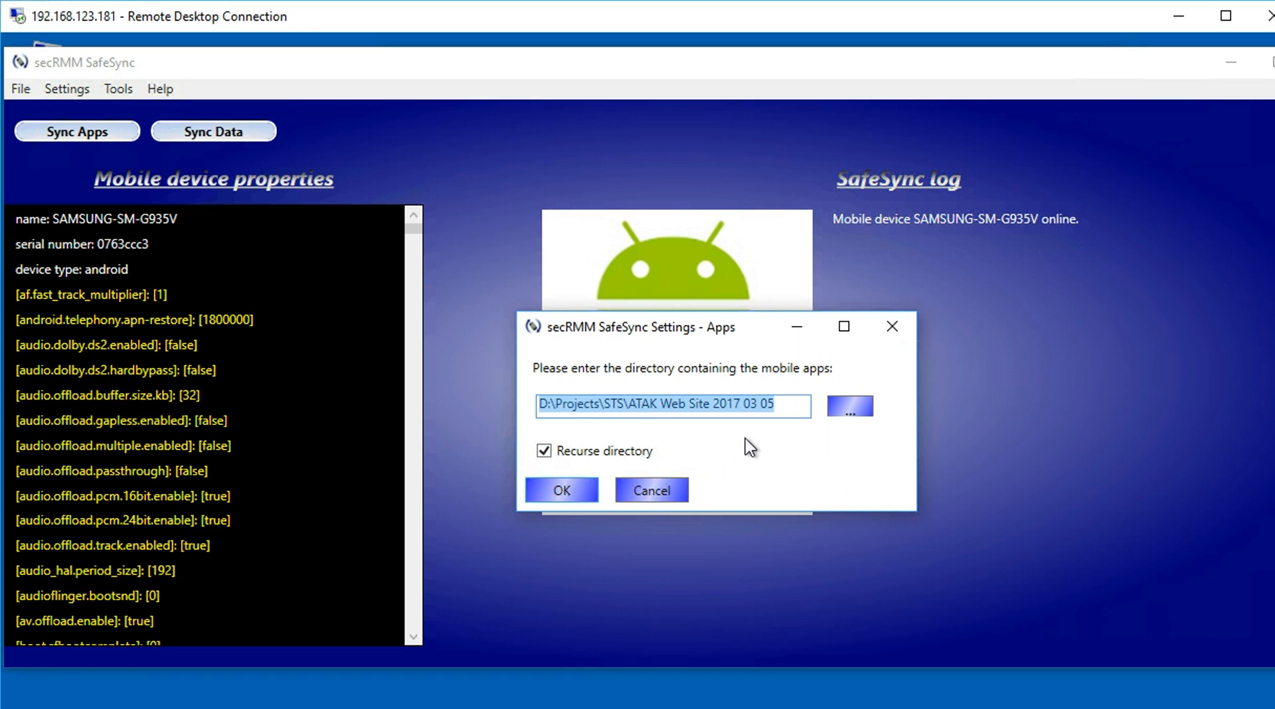
{"action": "left_click", "coordinate": [656, 486]}
List the apps for syncing, widen the window and set the operation for com.gotenna.atak.plugin to install.
{"action": "left_click", "coordinate": [77, 133]}
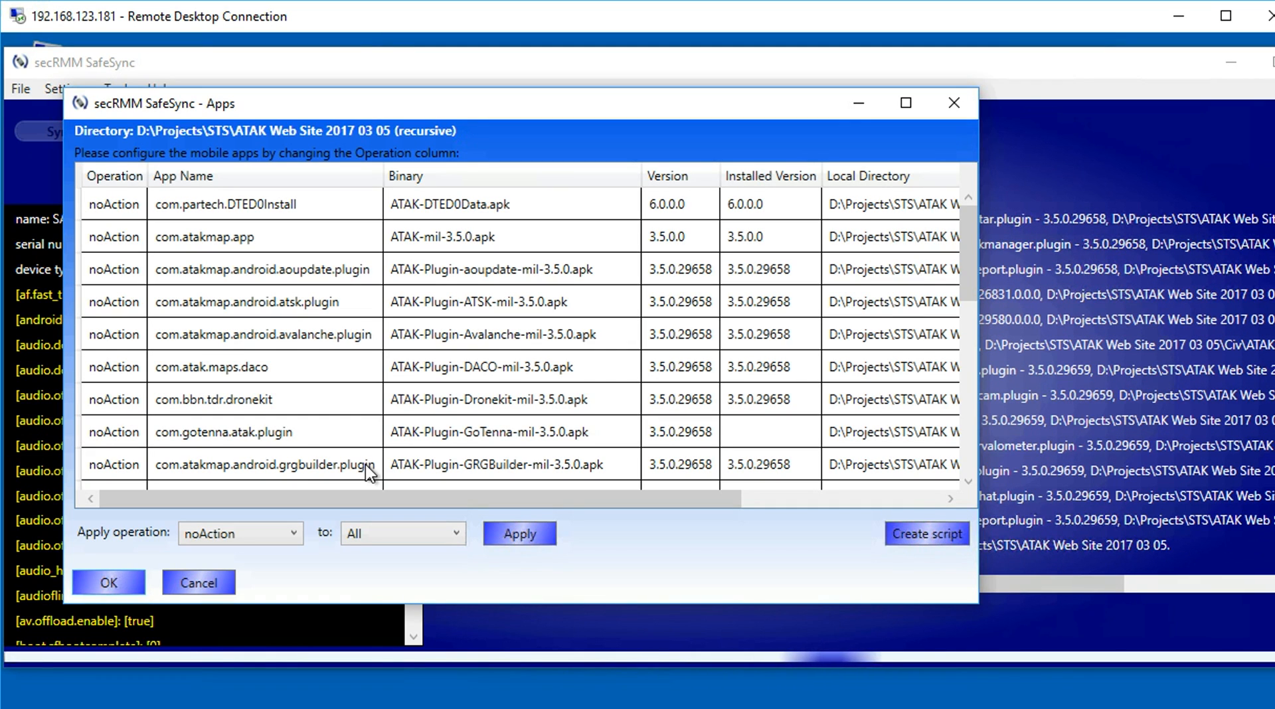
{"action": "left_click_drag", "start_coordinate": [978, 290], "coordinate": [1236, 298]}
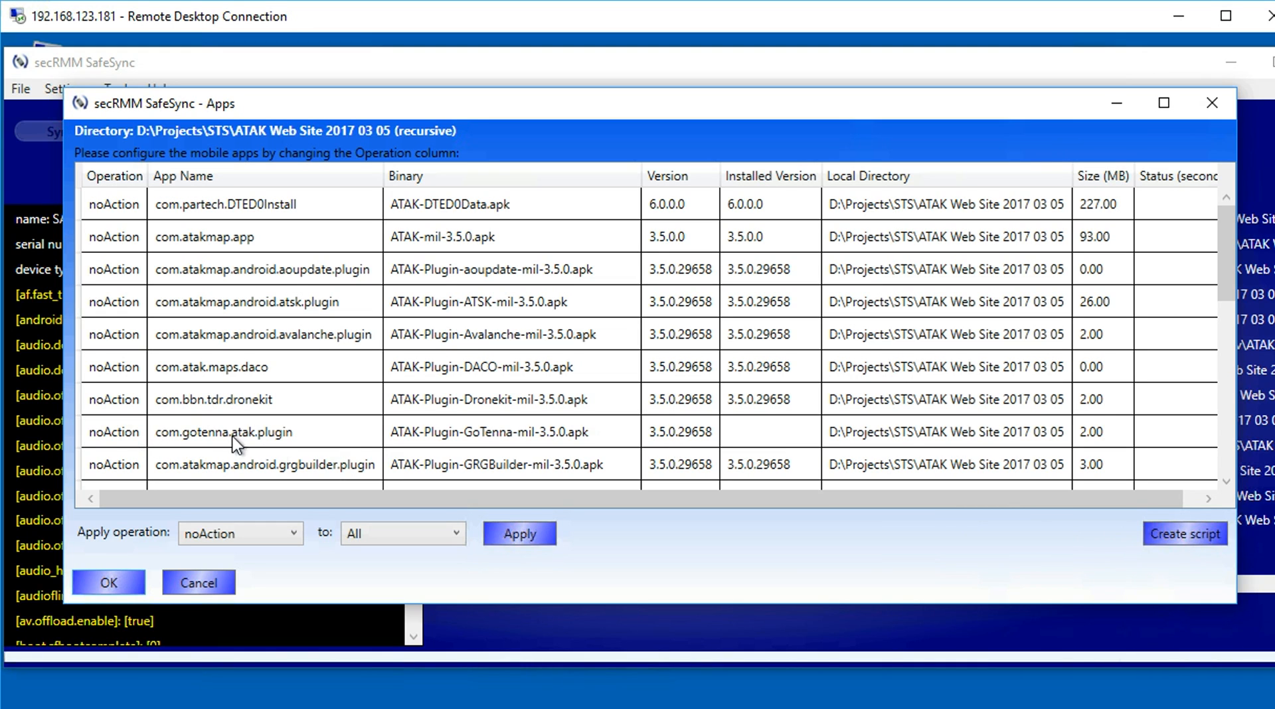
{"action": "left_click", "coordinate": [119, 437]}
{"action": "left_click", "coordinate": [118, 436]}
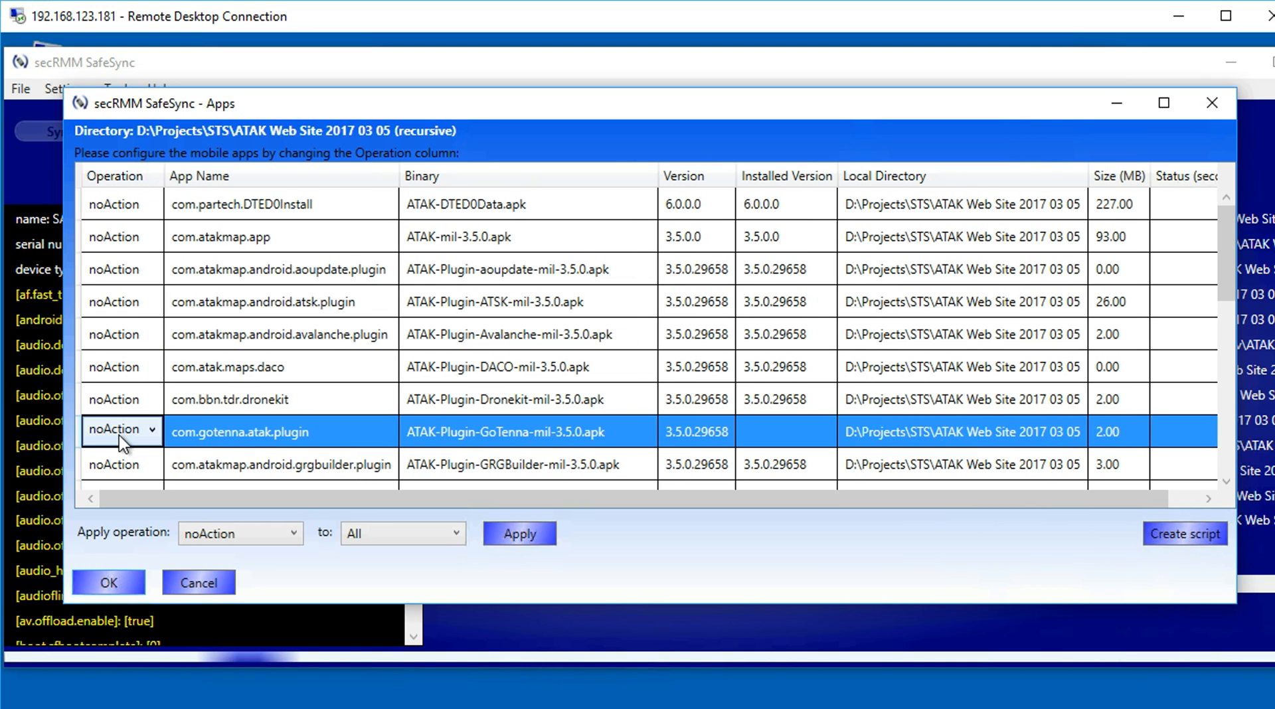
{"action": "left_click", "coordinate": [154, 429]}
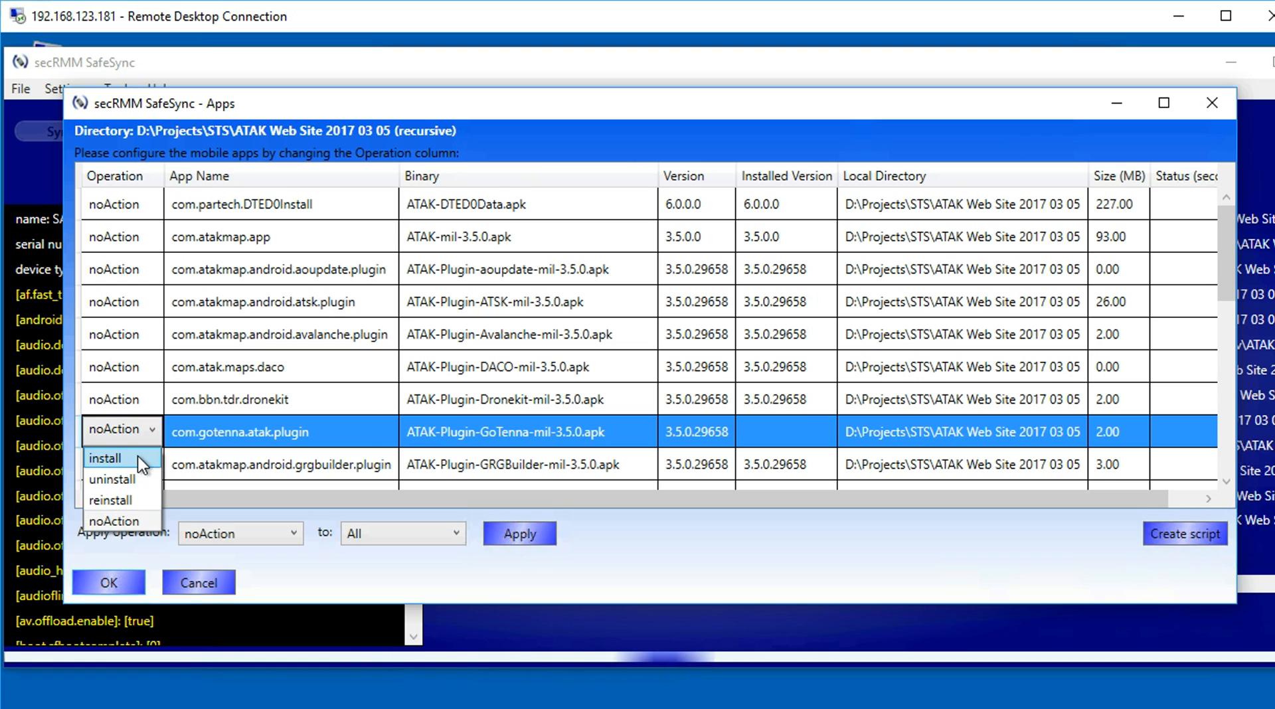
{"action": "left_click", "coordinate": [138, 457]}
Set the operation for com.atakmap.android.grgbuilder.plugin to uninstall and run the app sync.
{"action": "left_click", "coordinate": [145, 464]}
{"action": "left_click", "coordinate": [144, 464]}
{"action": "left_click", "coordinate": [154, 462]}
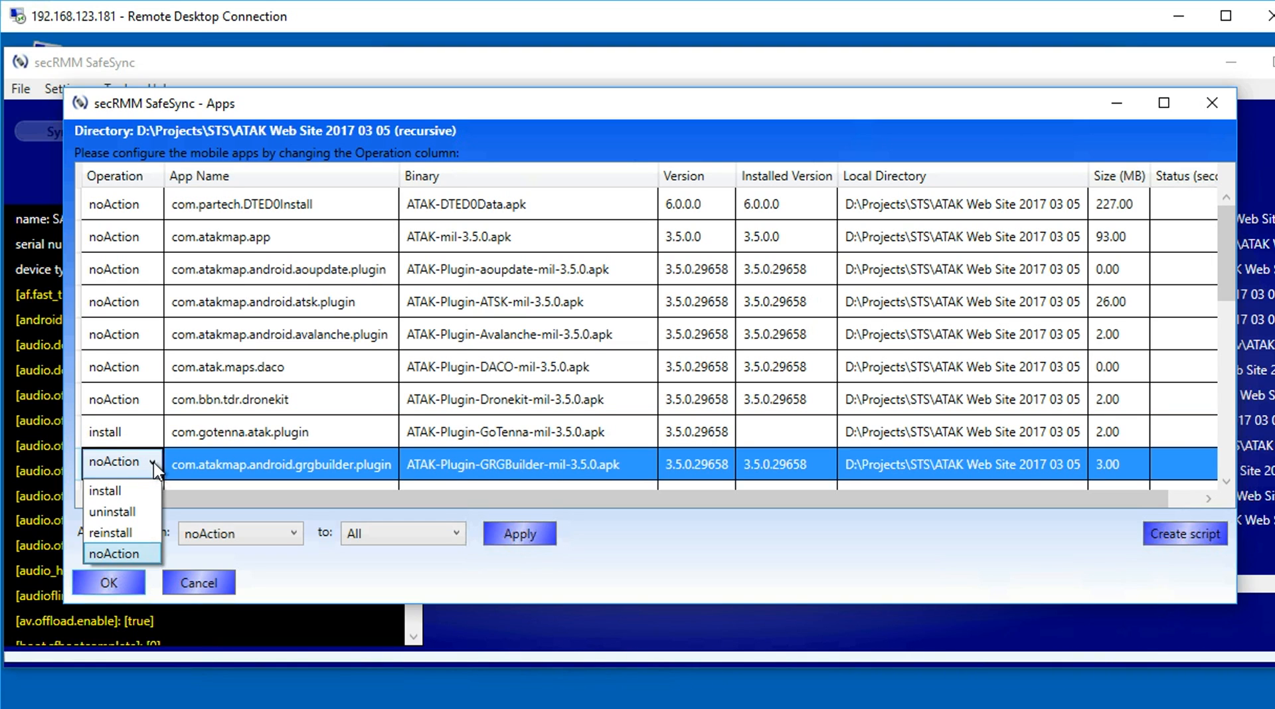
{"action": "left_click", "coordinate": [138, 511]}
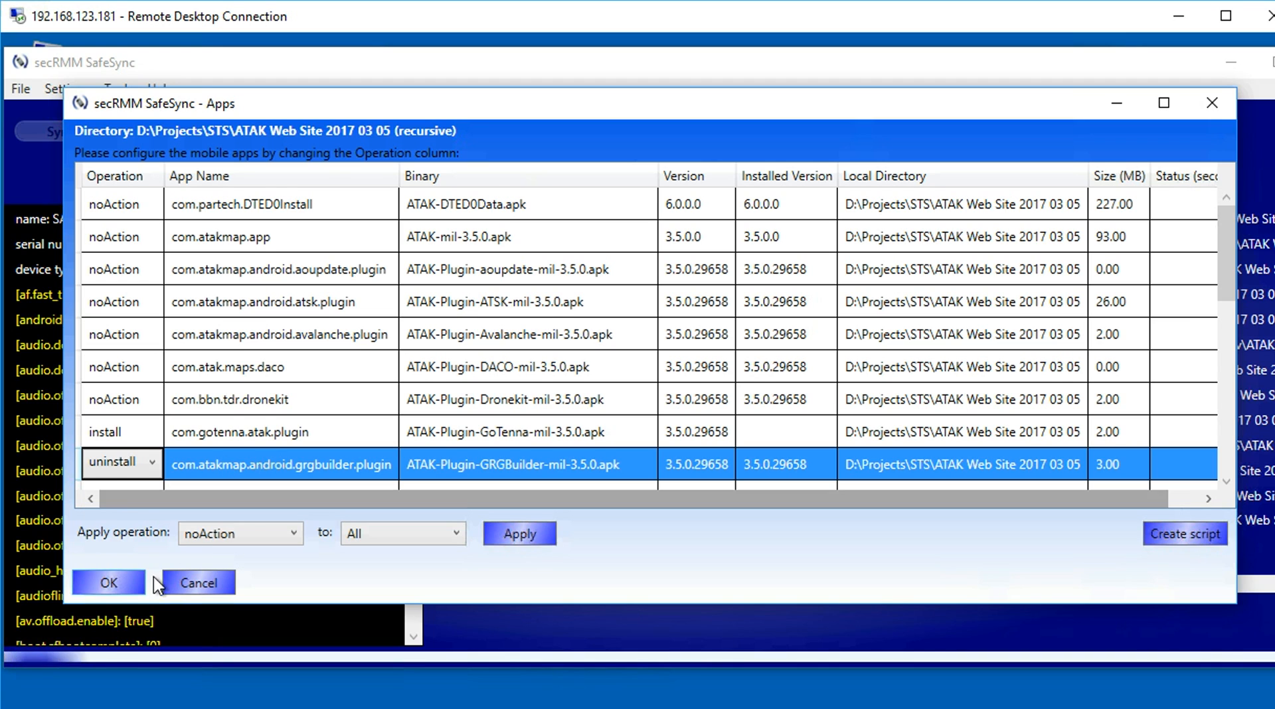
{"action": "left_click", "coordinate": [109, 583]}
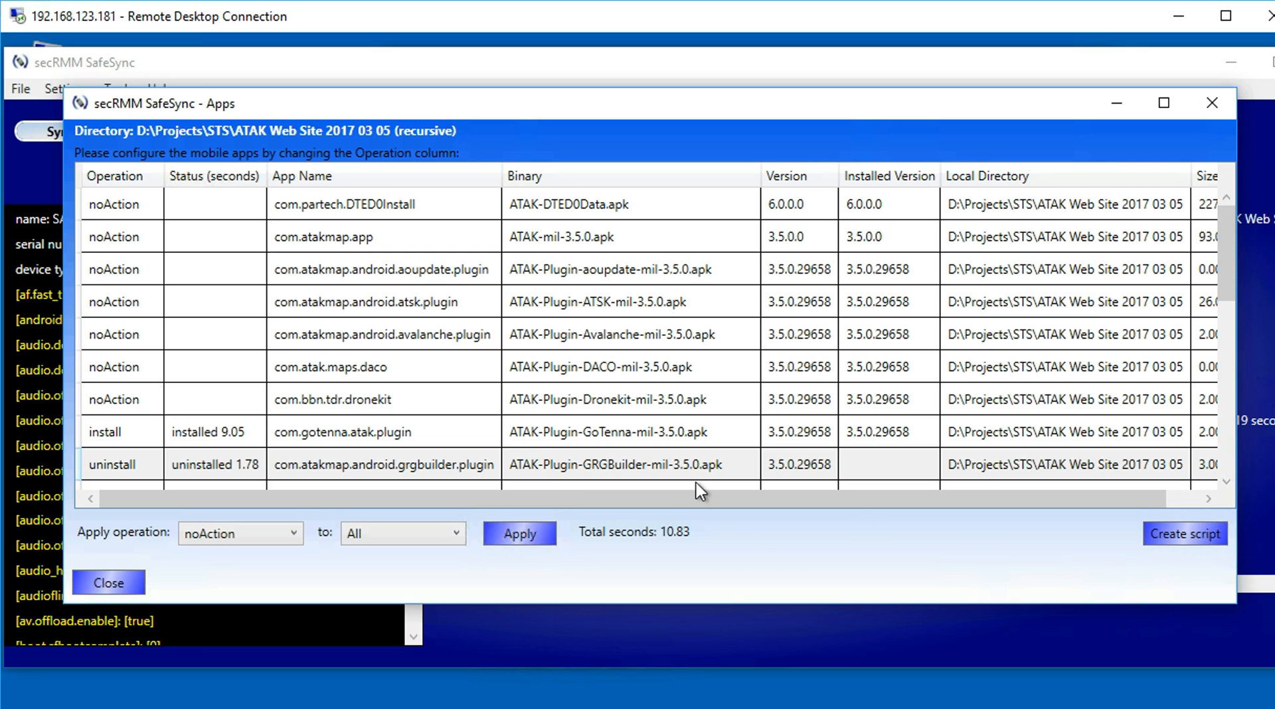
Check the status entries of the gotenna and grgbuilder plugins, and close the apps window.
{"action": "left_click", "coordinate": [237, 432]}
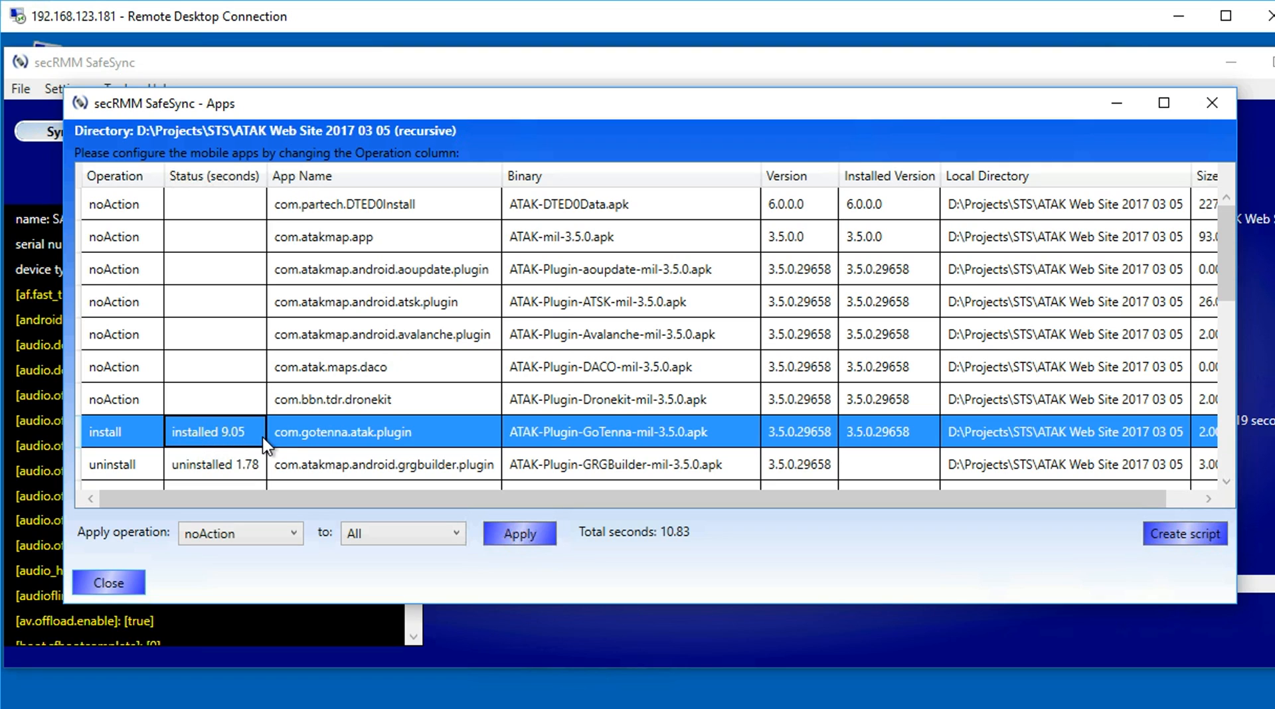
{"action": "left_click", "coordinate": [254, 465]}
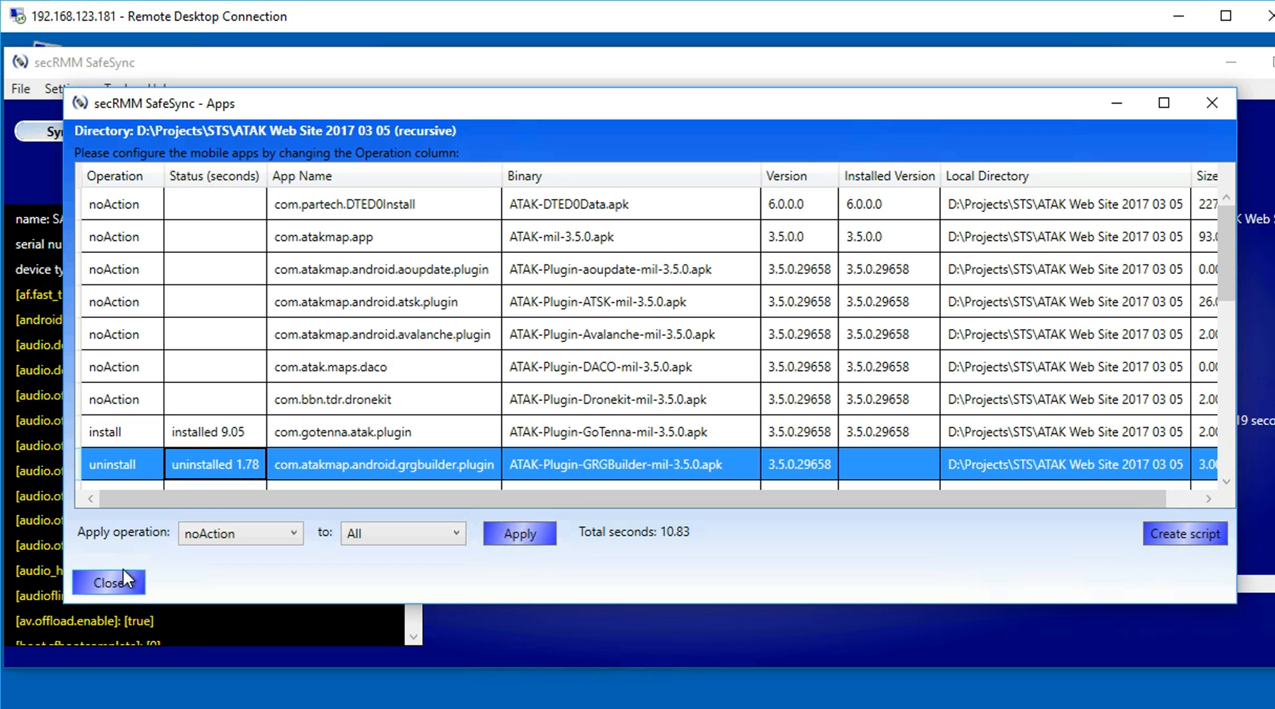
{"action": "left_click", "coordinate": [111, 582]}
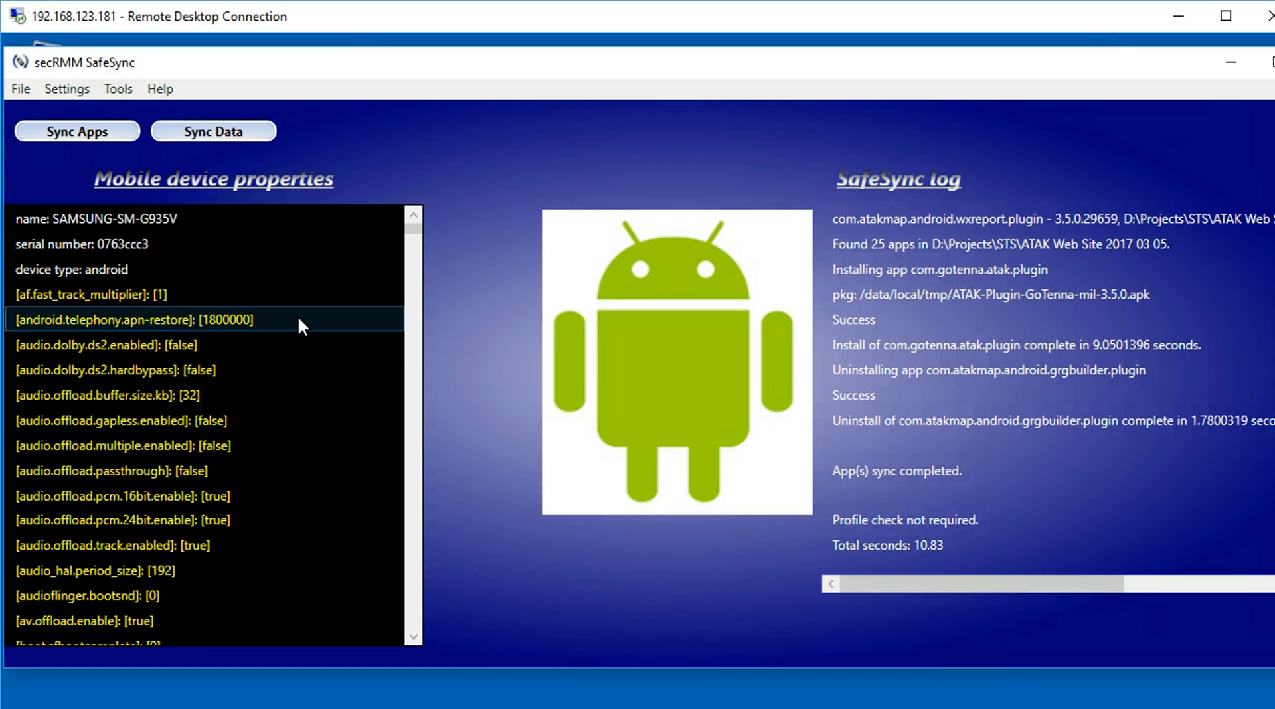
Open the Data settings and review the source directory and the file extensions to copy.
{"action": "left_click", "coordinate": [73, 87]}
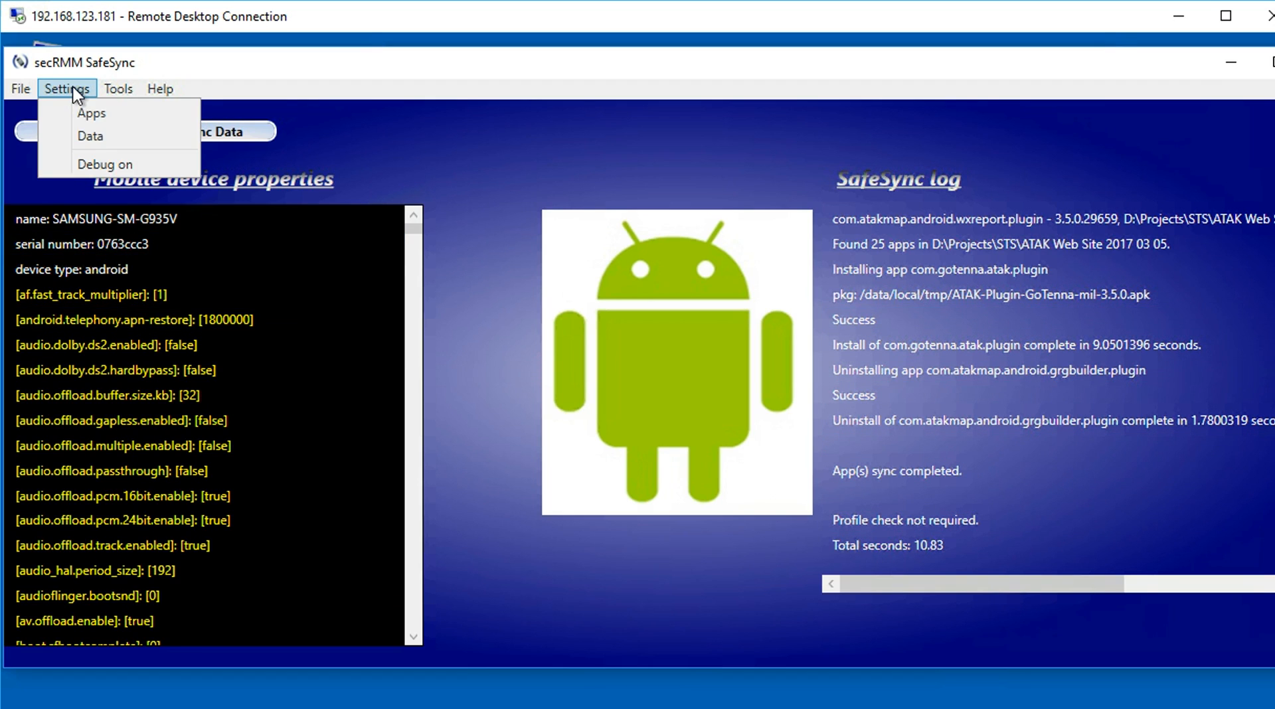
{"action": "left_click", "coordinate": [93, 138]}
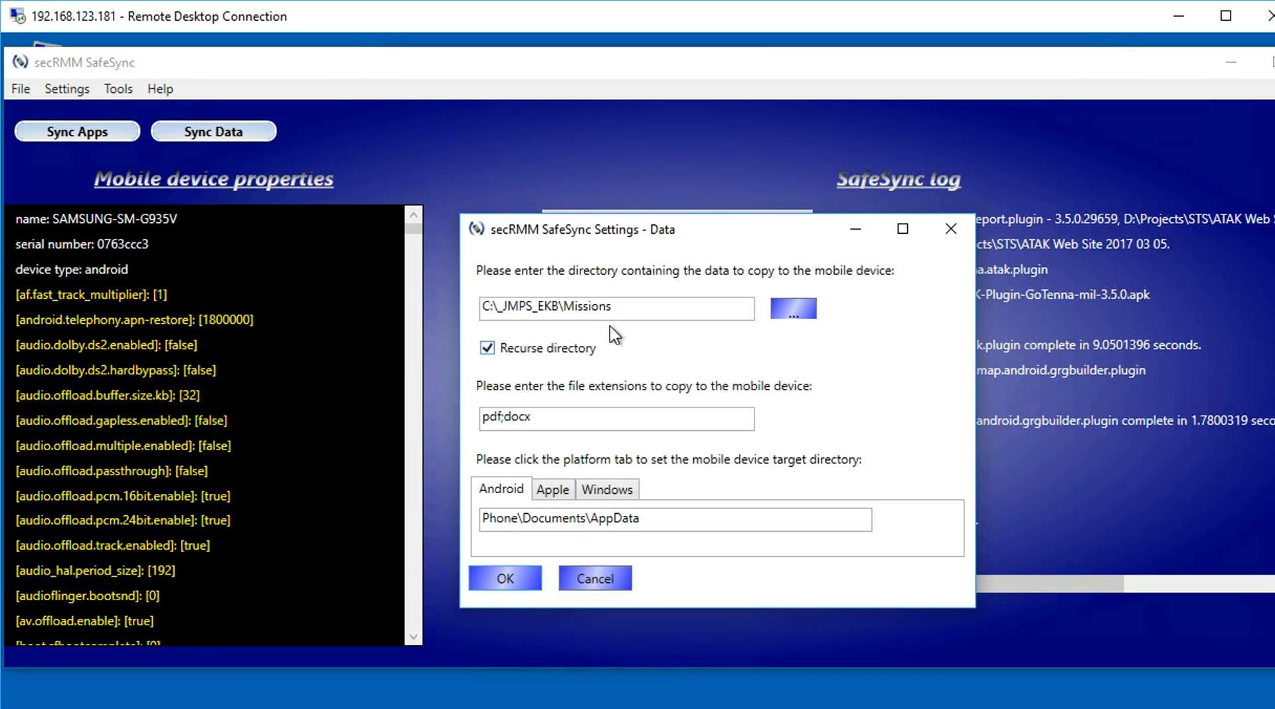
{"action": "left_click_drag", "start_coordinate": [612, 309], "coordinate": [440, 318]}
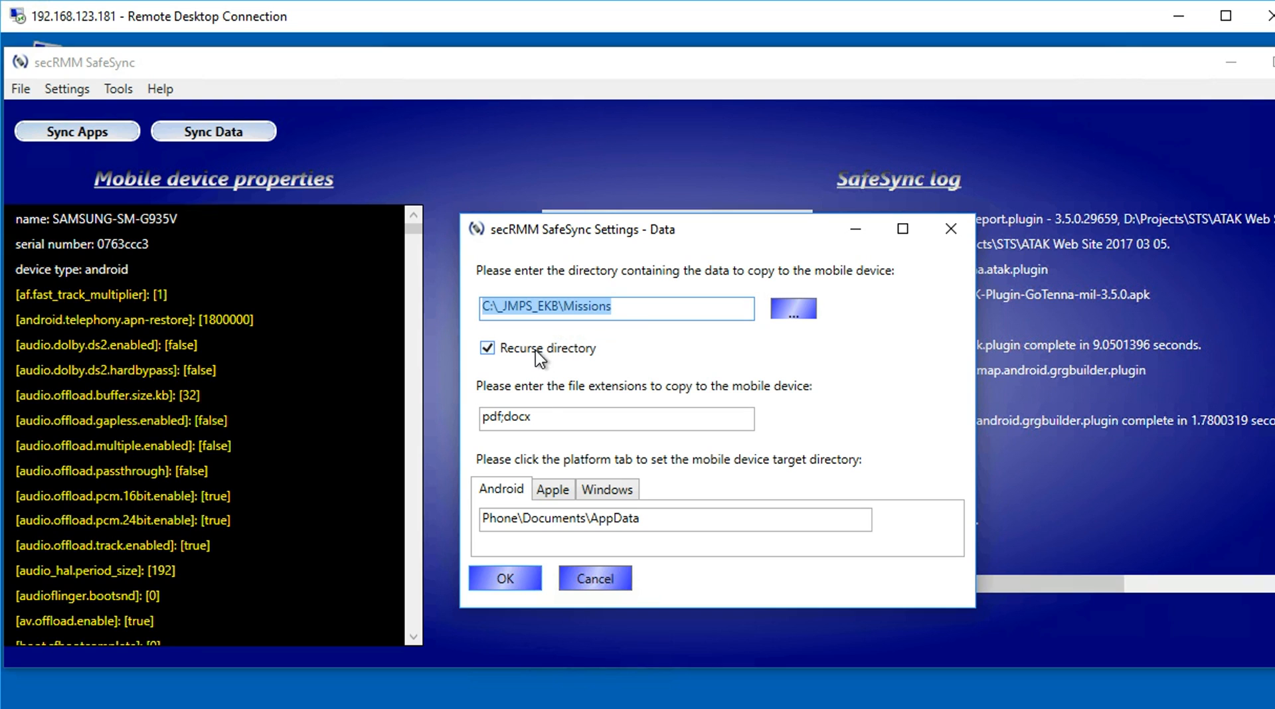
{"action": "left_click", "coordinate": [540, 415]}
{"action": "left_click_drag", "start_coordinate": [531, 416], "coordinate": [468, 421]}
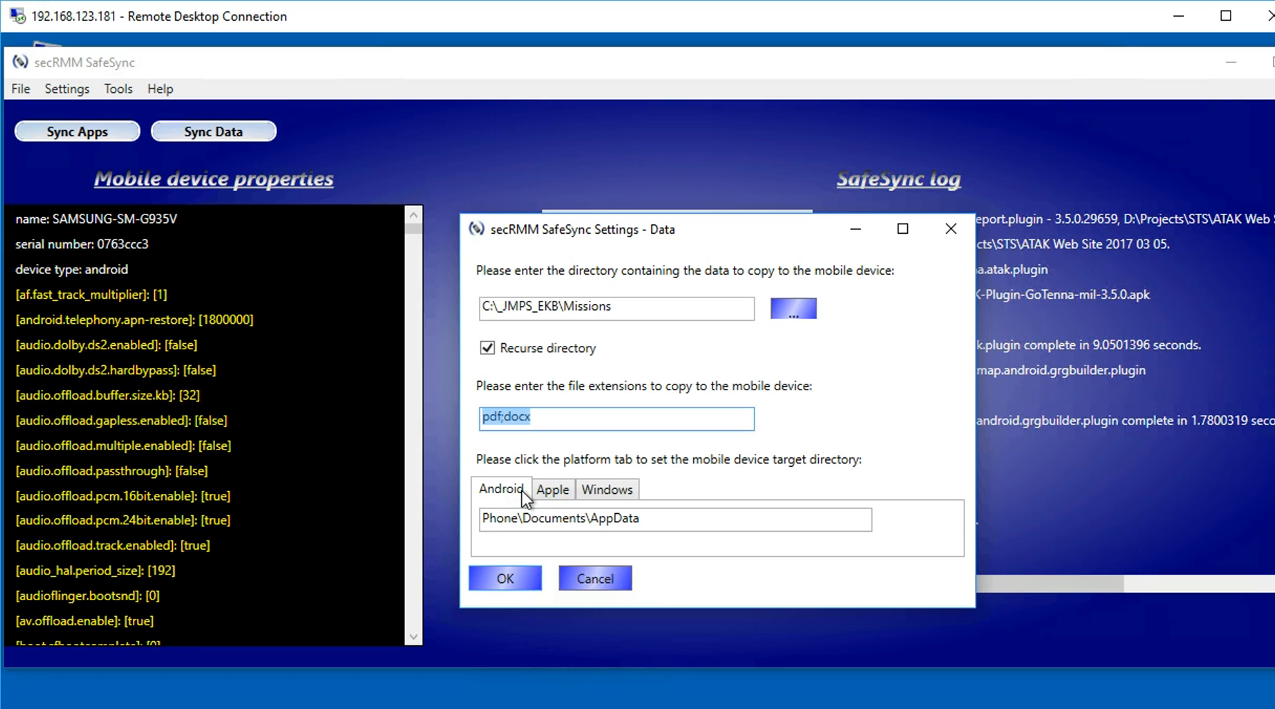
Check the Apple, Windows and Android target directories, accept the data settings and sync the data to the Samsung device.
{"action": "left_click", "coordinate": [545, 490]}
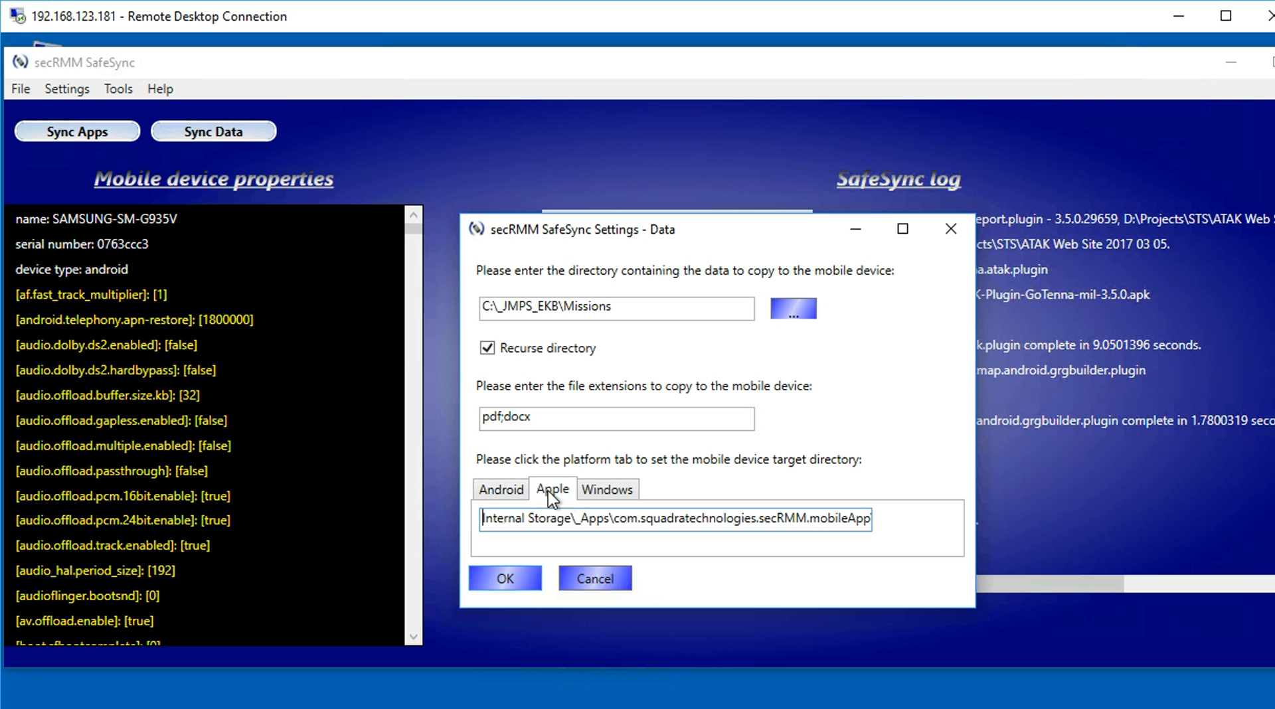
{"action": "left_click", "coordinate": [595, 490]}
{"action": "left_click", "coordinate": [499, 491]}
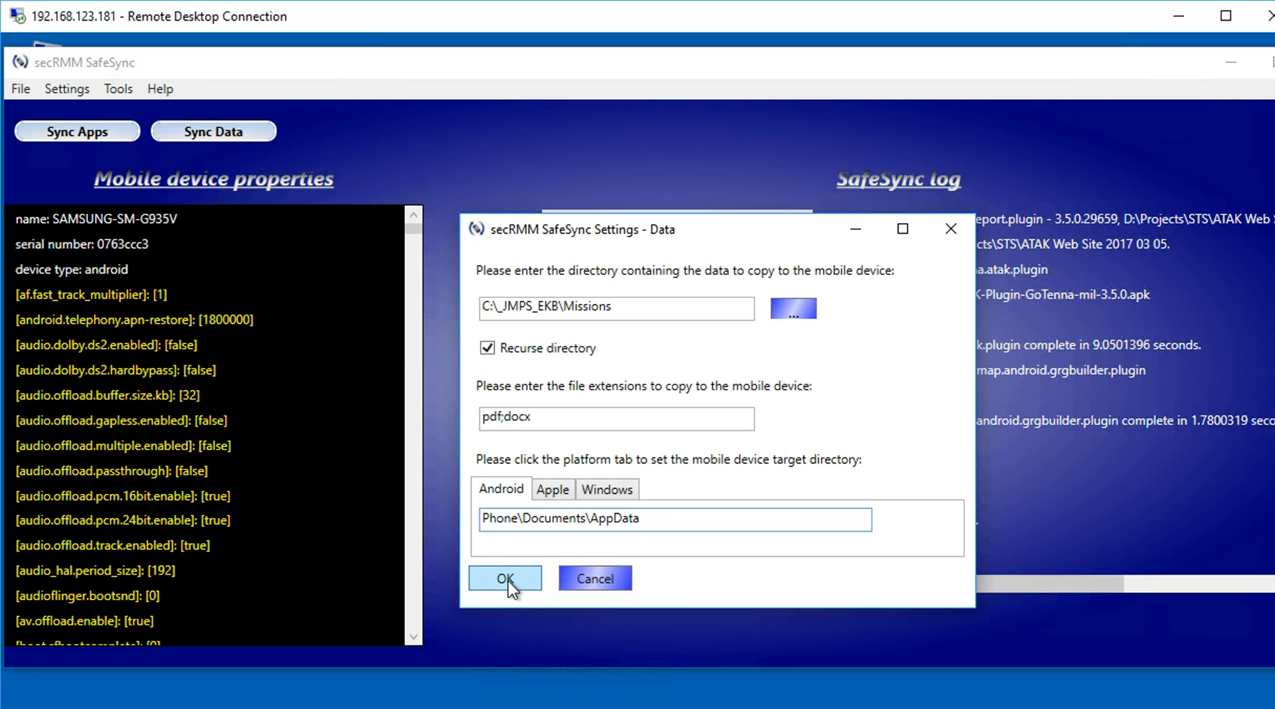
{"action": "left_click", "coordinate": [506, 579]}
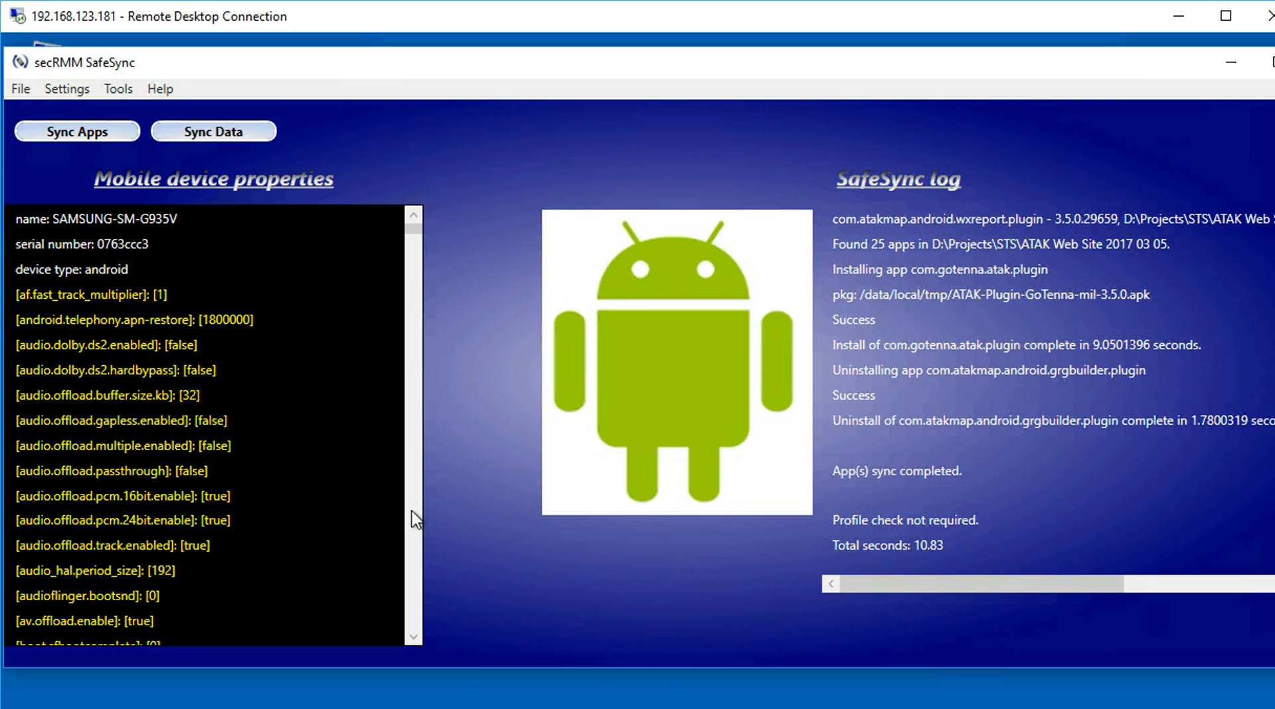
{"action": "left_click", "coordinate": [204, 130]}
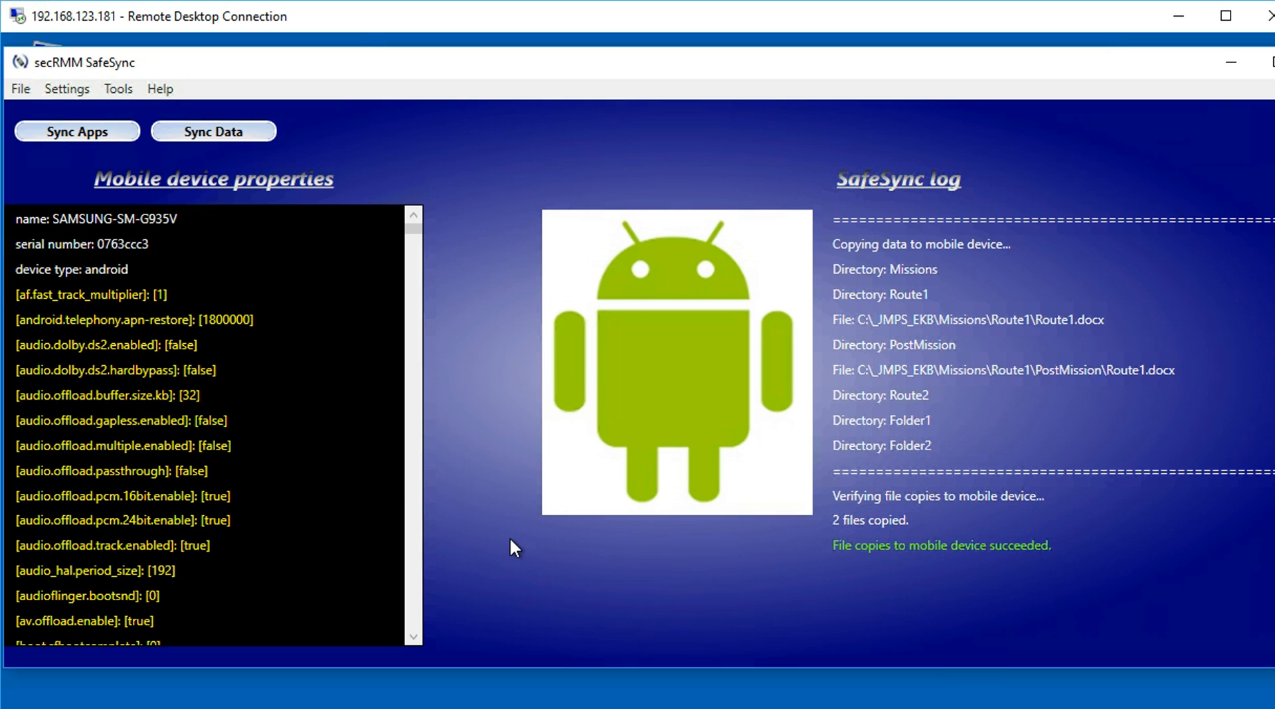
Choose the Apple iPhone as the mobile device to work with.
{"action": "left_click", "coordinate": [245, 324]}
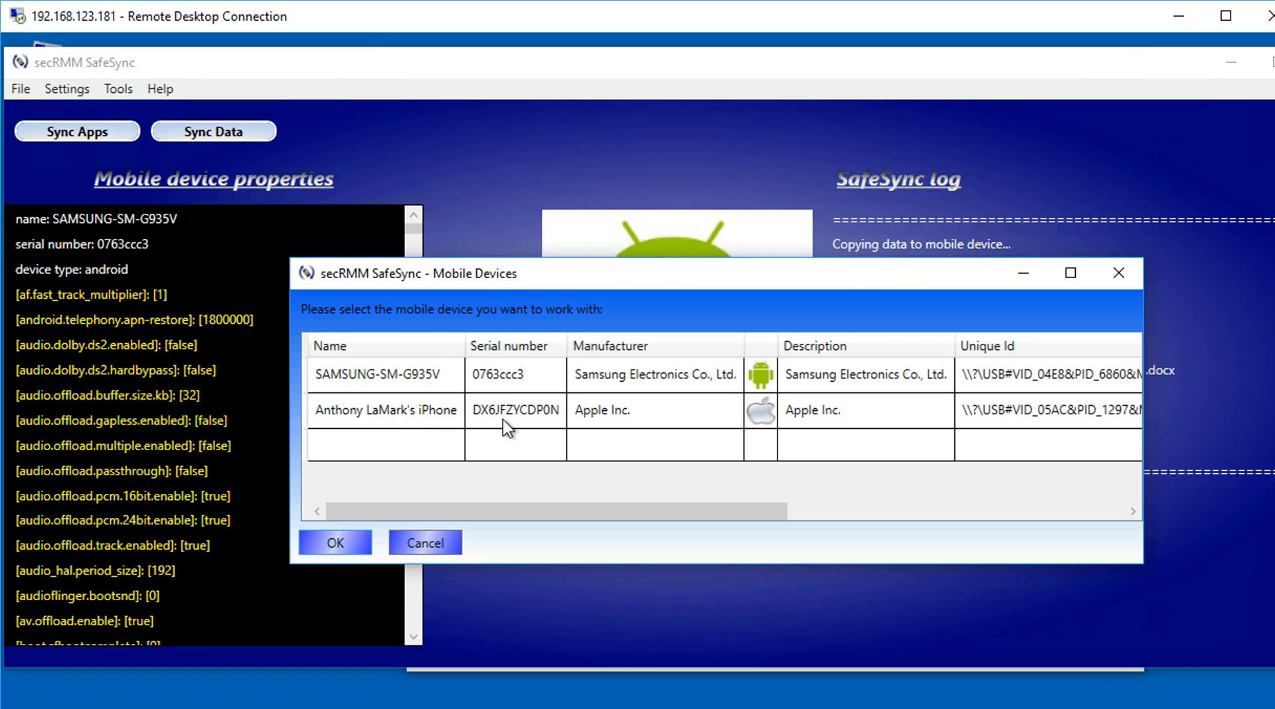
{"action": "left_click", "coordinate": [397, 413]}
{"action": "left_click", "coordinate": [344, 540]}
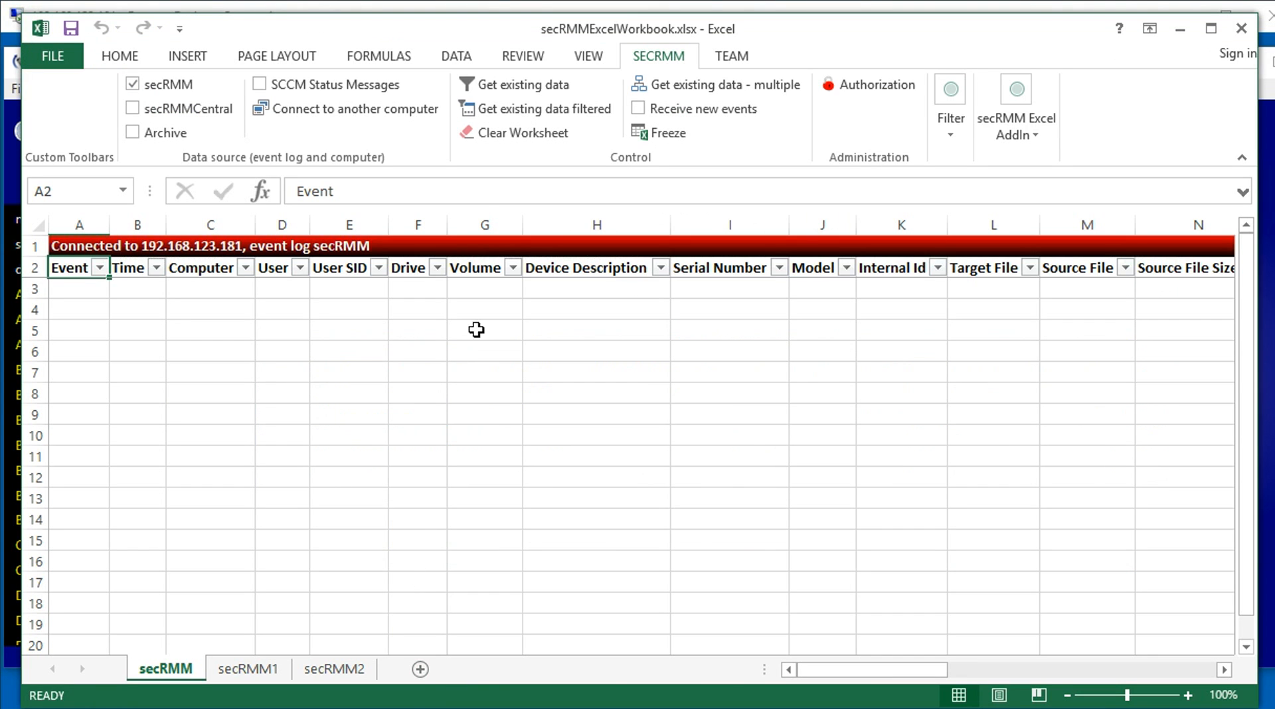
Load the existing secRMM event data into the secRMM worksheet in Excel and minimize the workbook.
{"action": "left_click", "coordinate": [504, 86]}
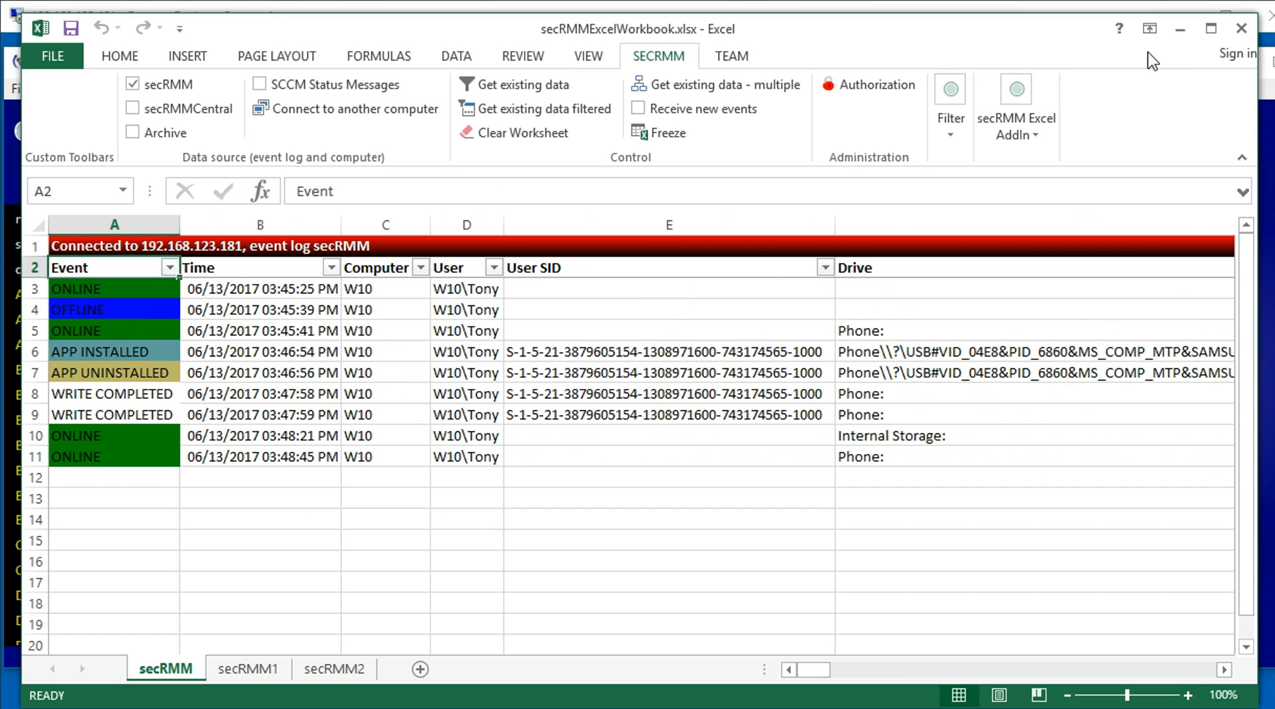
{"action": "left_click", "coordinate": [1180, 29]}
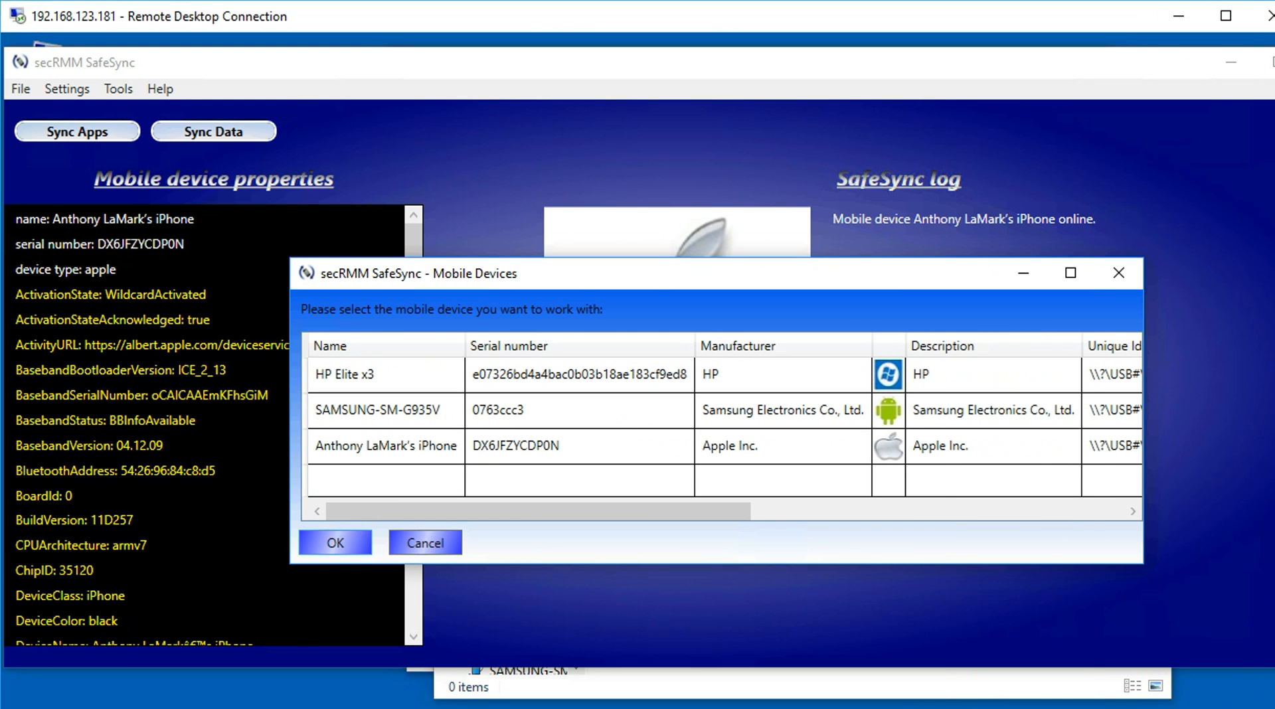
Switch to Event Viewer, refresh the secRMM log and enlarge the event list to examine its entries.
{"action": "scroll", "coordinate": [637, 371], "scroll_direction": "down", "scroll_amount": 3}
{"action": "left_click", "coordinate": [386, 678]}
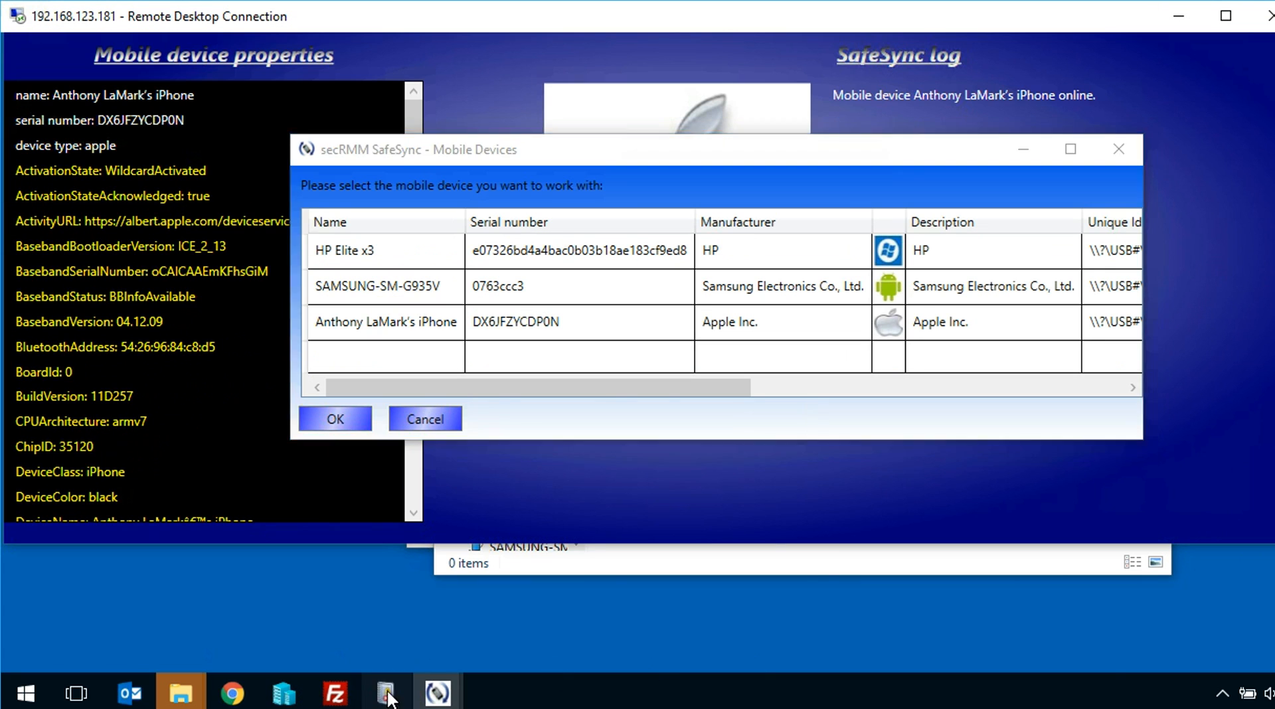
{"action": "scroll", "coordinate": [771, 280], "scroll_direction": "up", "scroll_amount": 3}
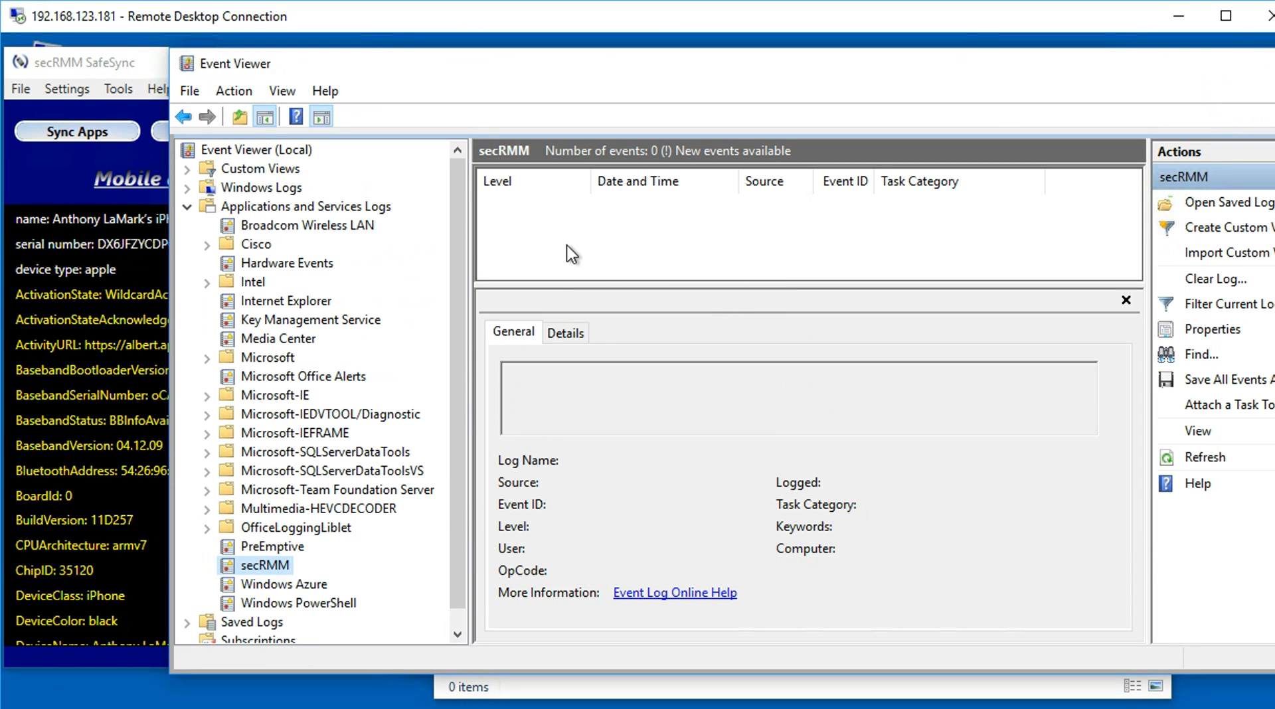
{"action": "left_click", "coordinate": [234, 96]}
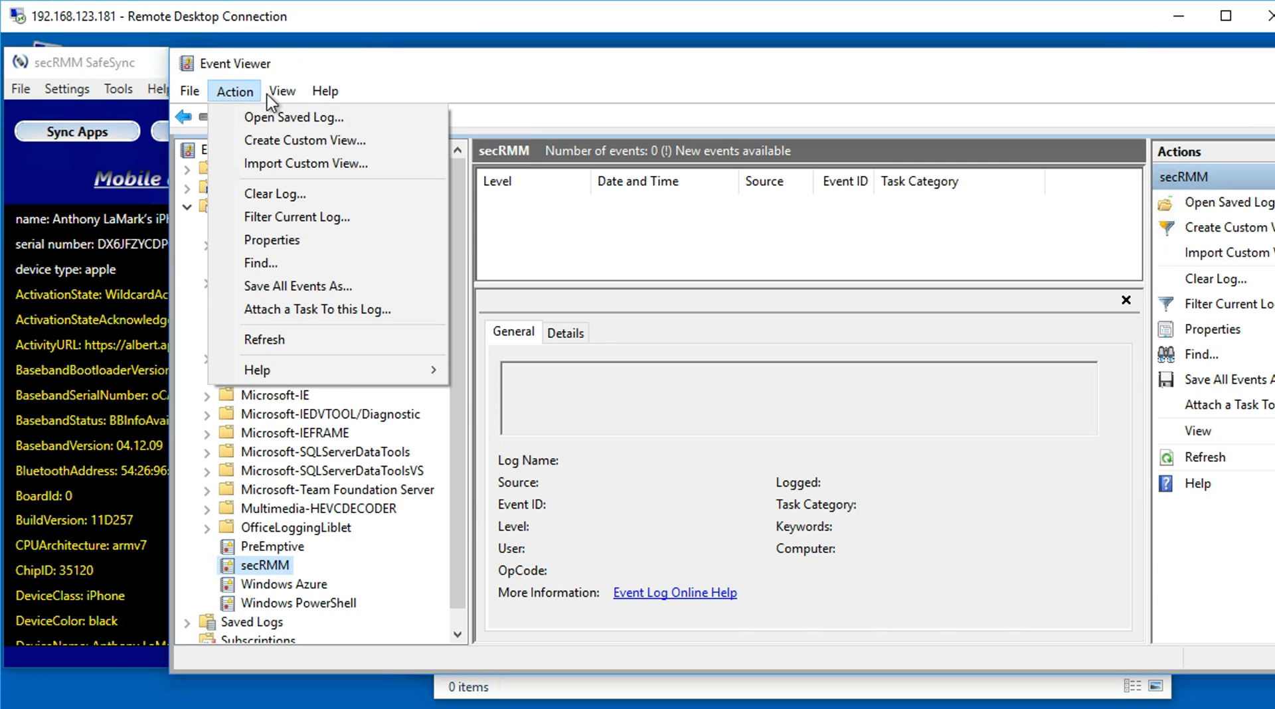
{"action": "left_click", "coordinate": [269, 341]}
{"action": "left_click_drag", "start_coordinate": [624, 285], "coordinate": [624, 337]}
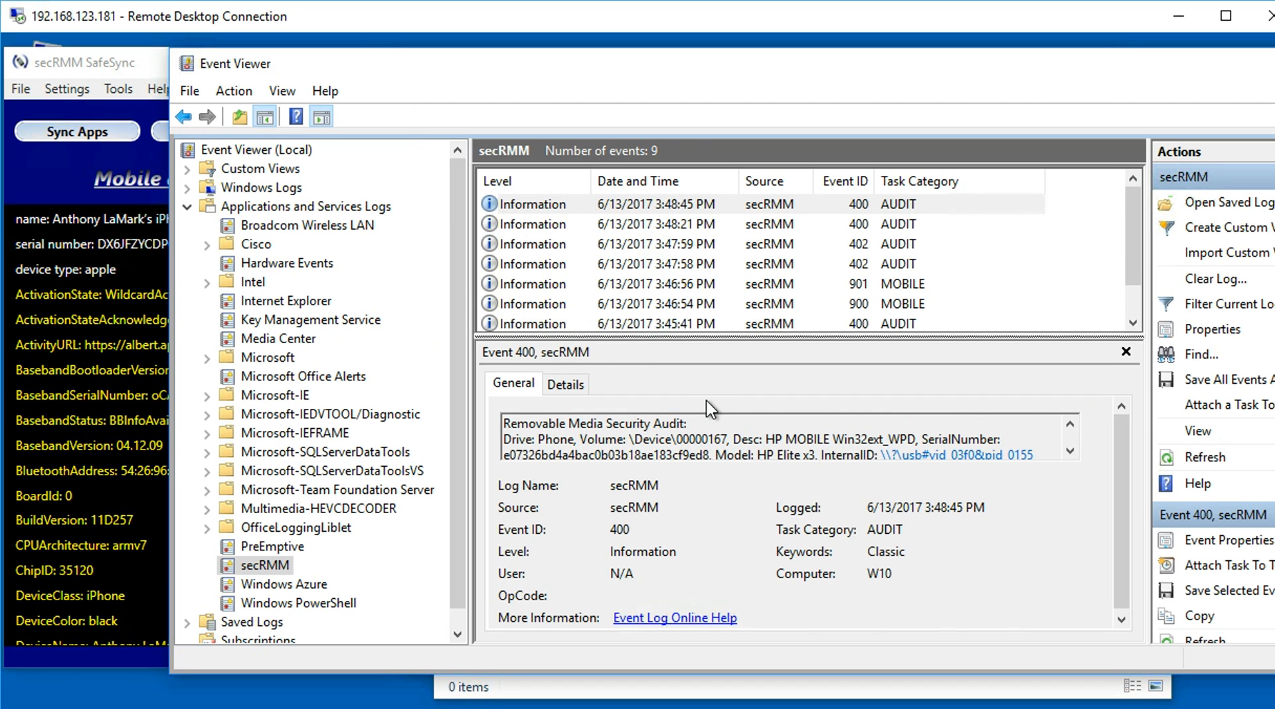
{"action": "left_click_drag", "start_coordinate": [649, 67], "coordinate": [489, 80]}
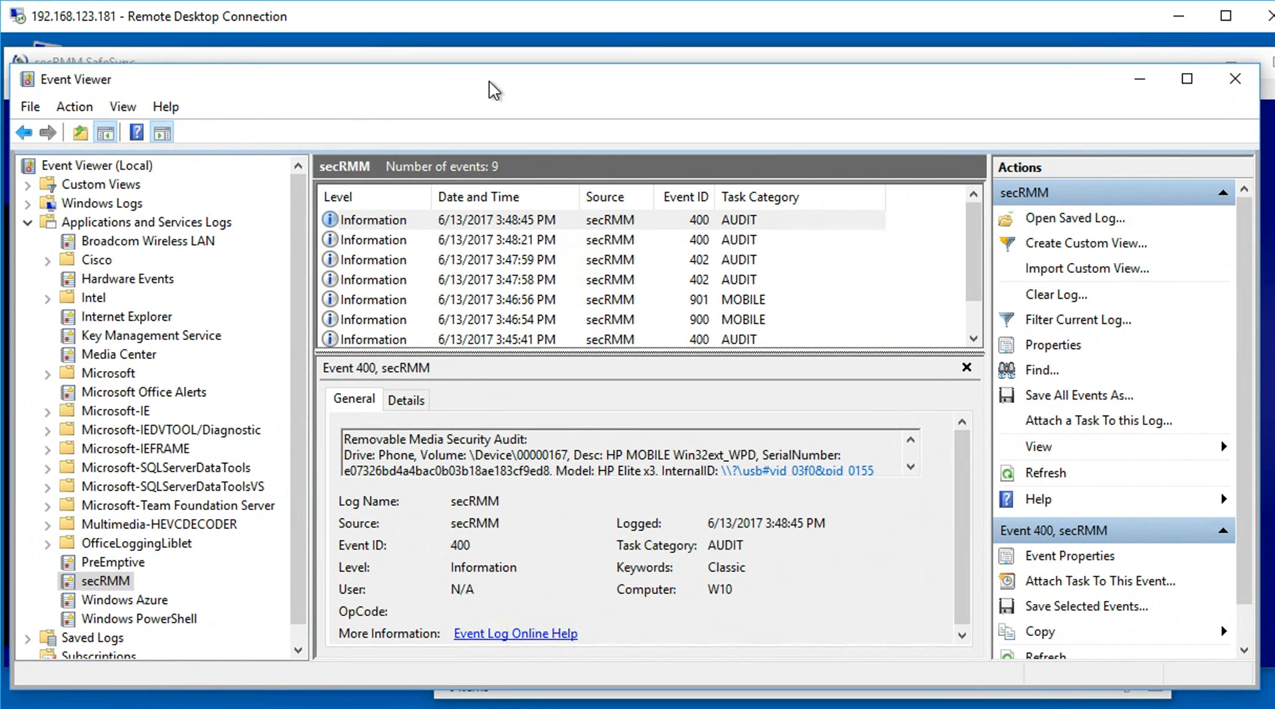
Return to the Excel workbook and open the event details for the ONLINE entry in row 5.
{"action": "left_click", "coordinate": [1138, 82]}
{"action": "key", "text": "alt+Tab"}
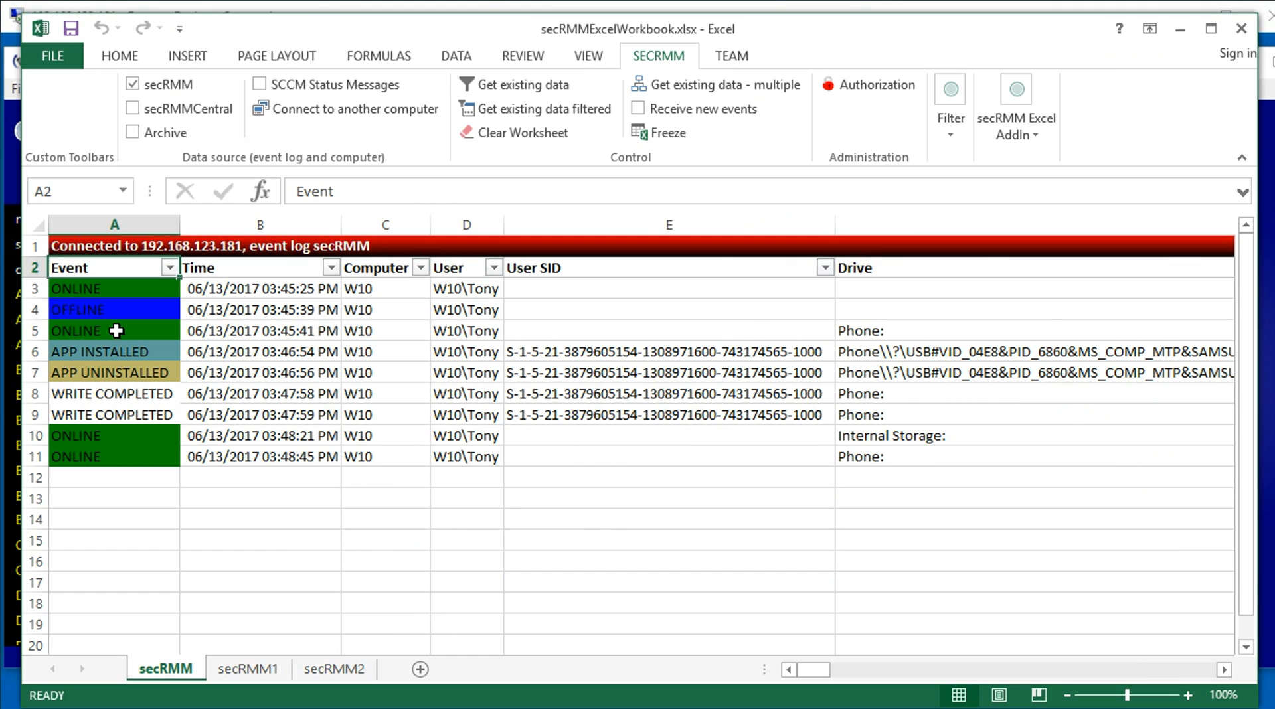
{"action": "left_click", "coordinate": [116, 331]}
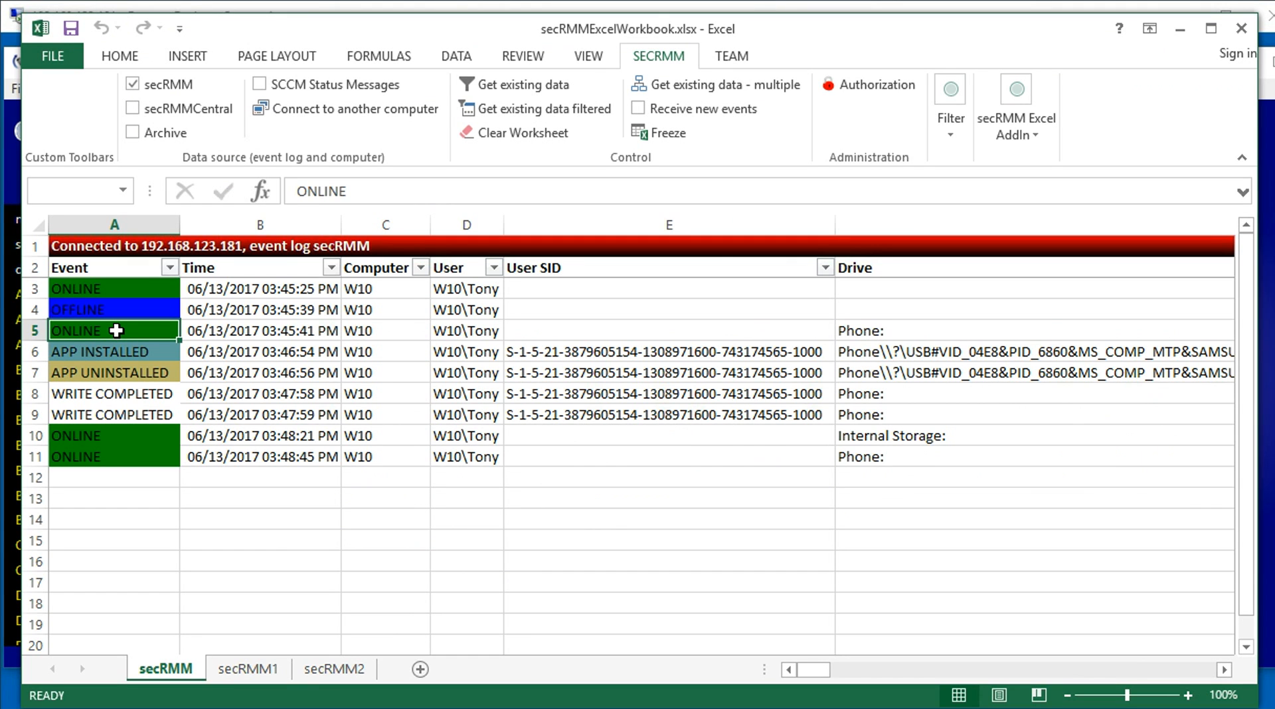
{"action": "double_click", "coordinate": [116, 331]}
{"action": "left_click", "coordinate": [510, 338]}
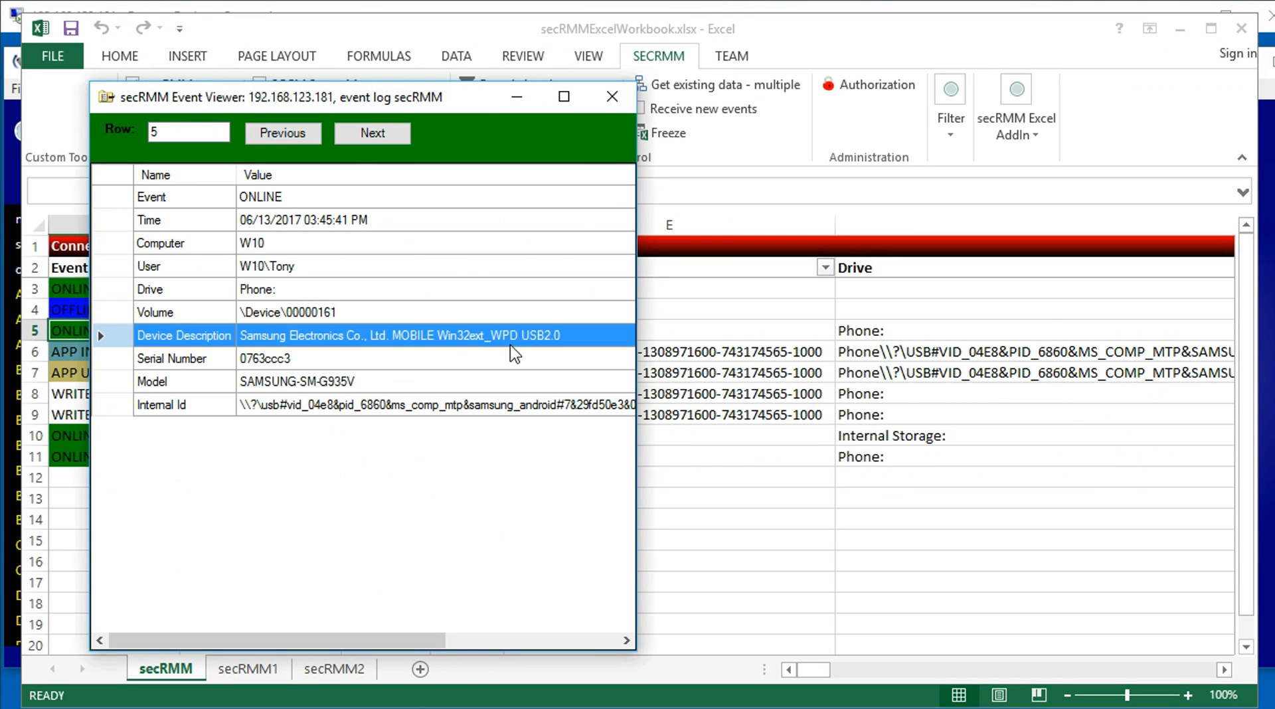
{"action": "left_click_drag", "start_coordinate": [460, 101], "coordinate": [754, 115]}
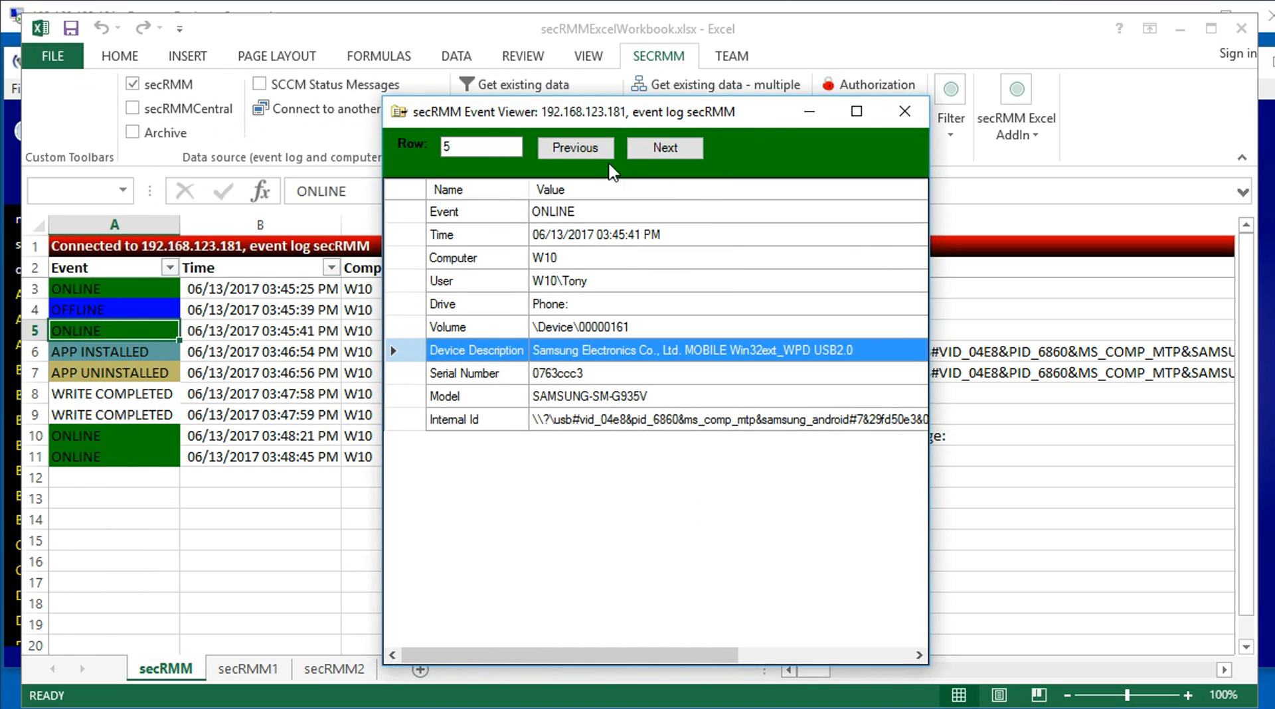
Go back to the row 3 event, widen the details window and examine its Additional Info entry.
{"action": "left_click", "coordinate": [587, 148]}
{"action": "left_click", "coordinate": [588, 147]}
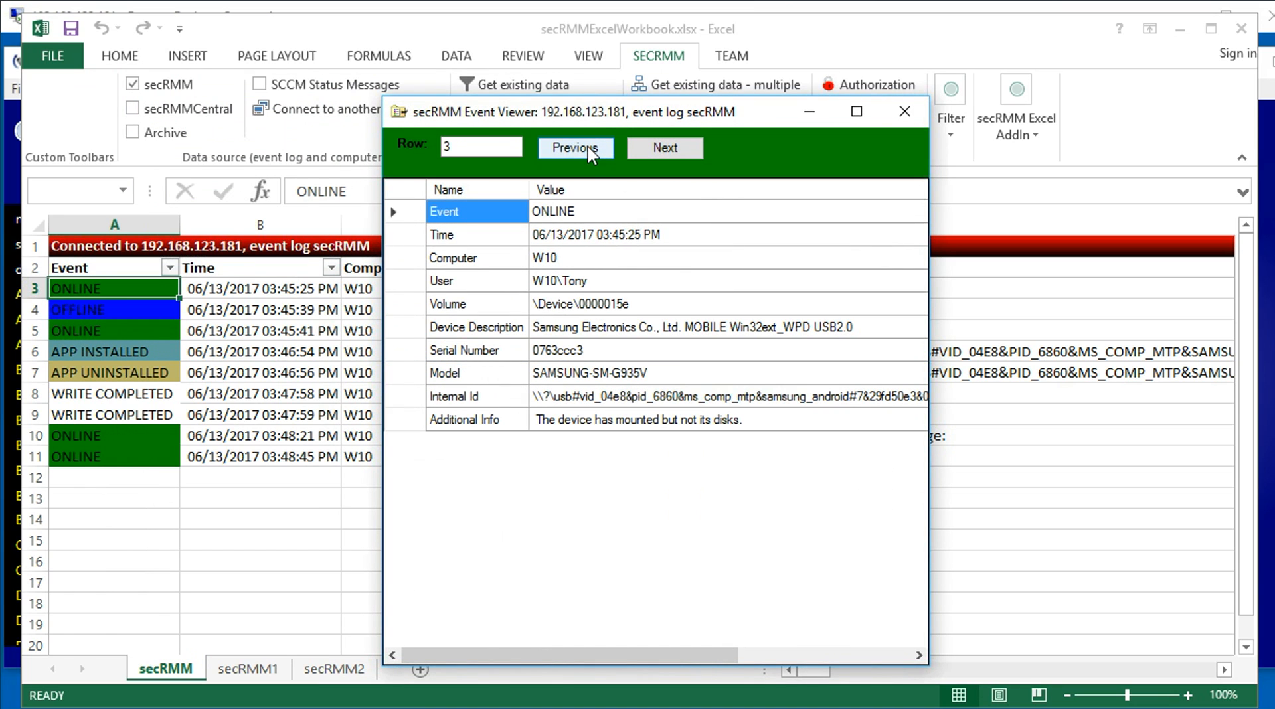
{"action": "left_click_drag", "start_coordinate": [927, 283], "coordinate": [1206, 296]}
{"action": "left_click", "coordinate": [802, 425]}
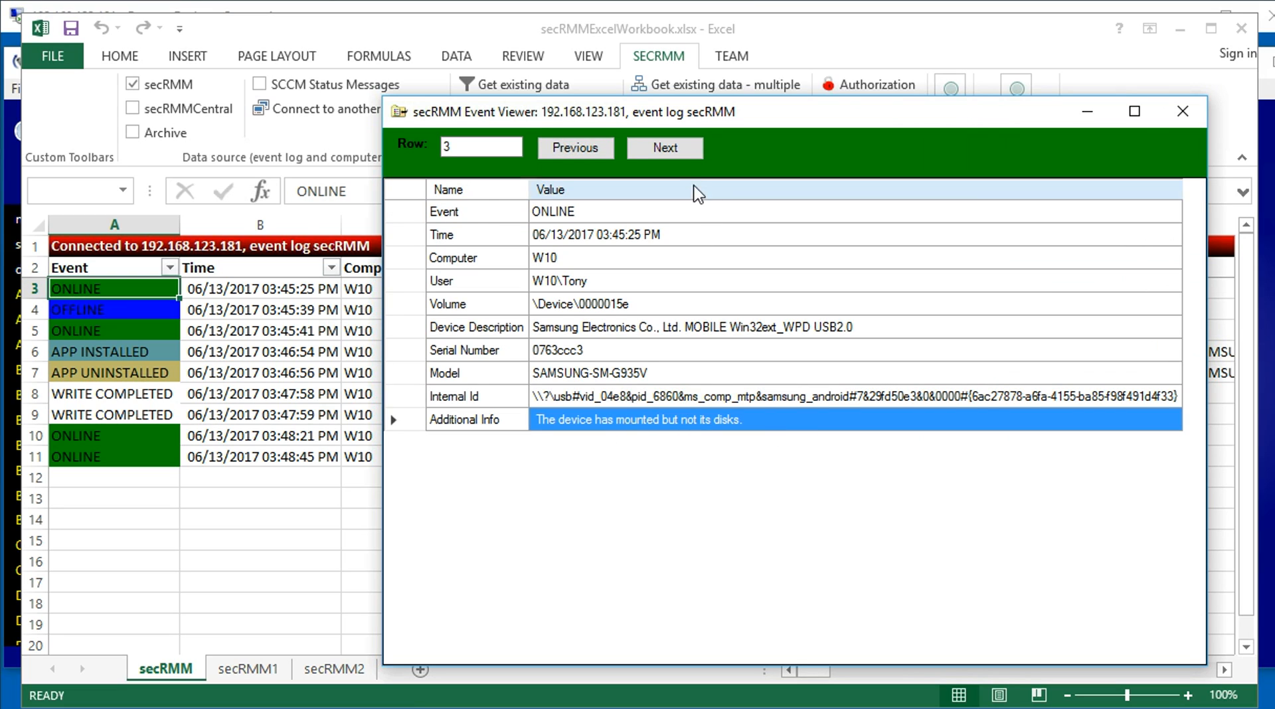
Step forward through the event details past rows 4 and 5 to the APP INSTALLED event in row 6.
{"action": "left_click", "coordinate": [666, 150]}
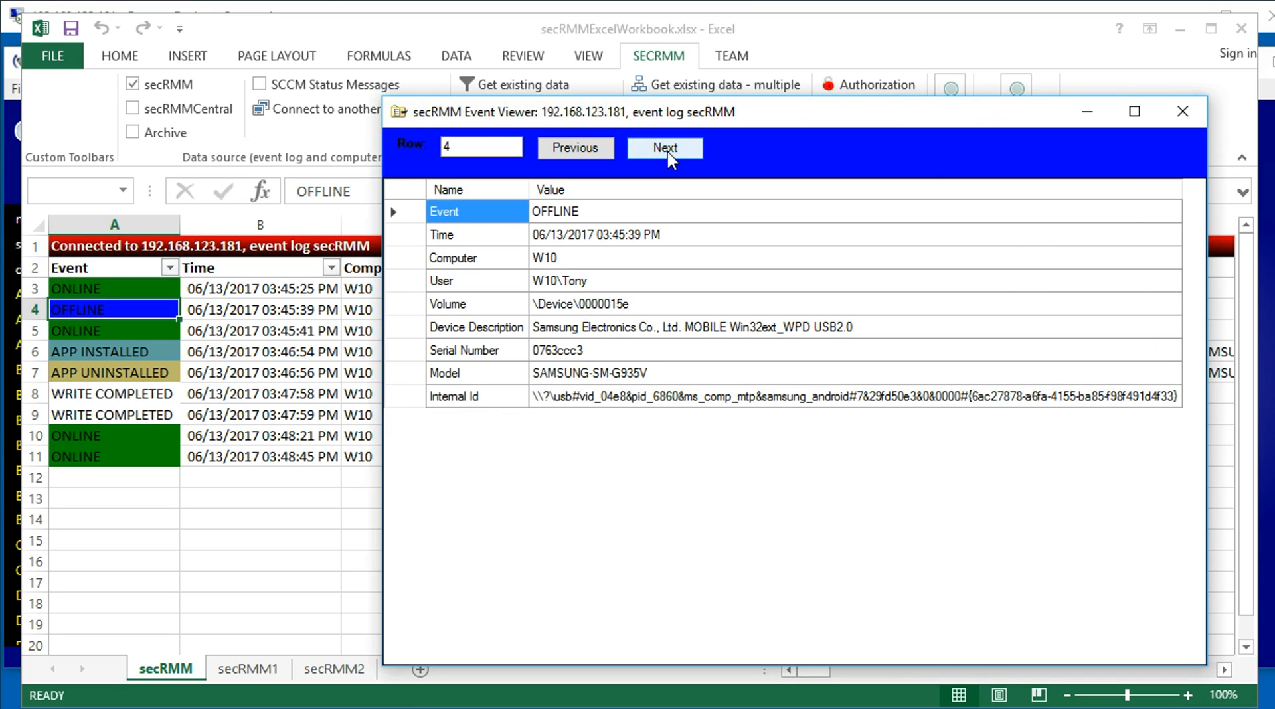
{"action": "left_click", "coordinate": [667, 152]}
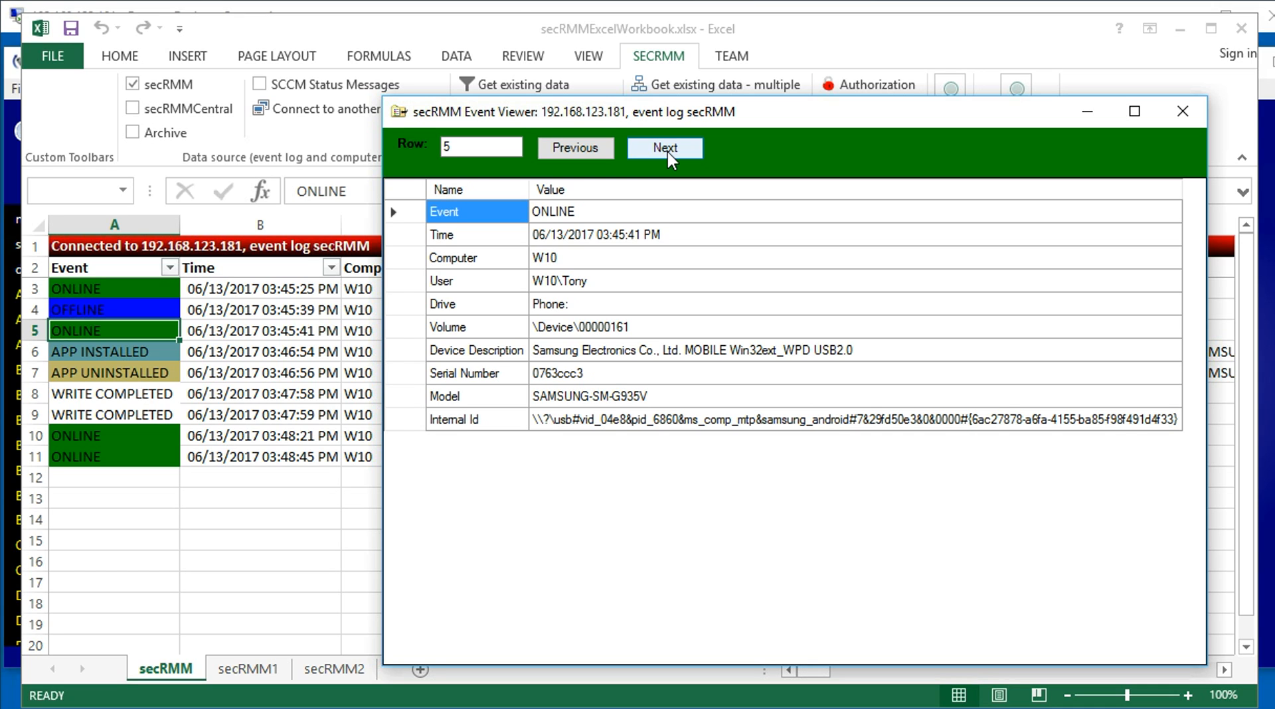
{"action": "left_click", "coordinate": [667, 149]}
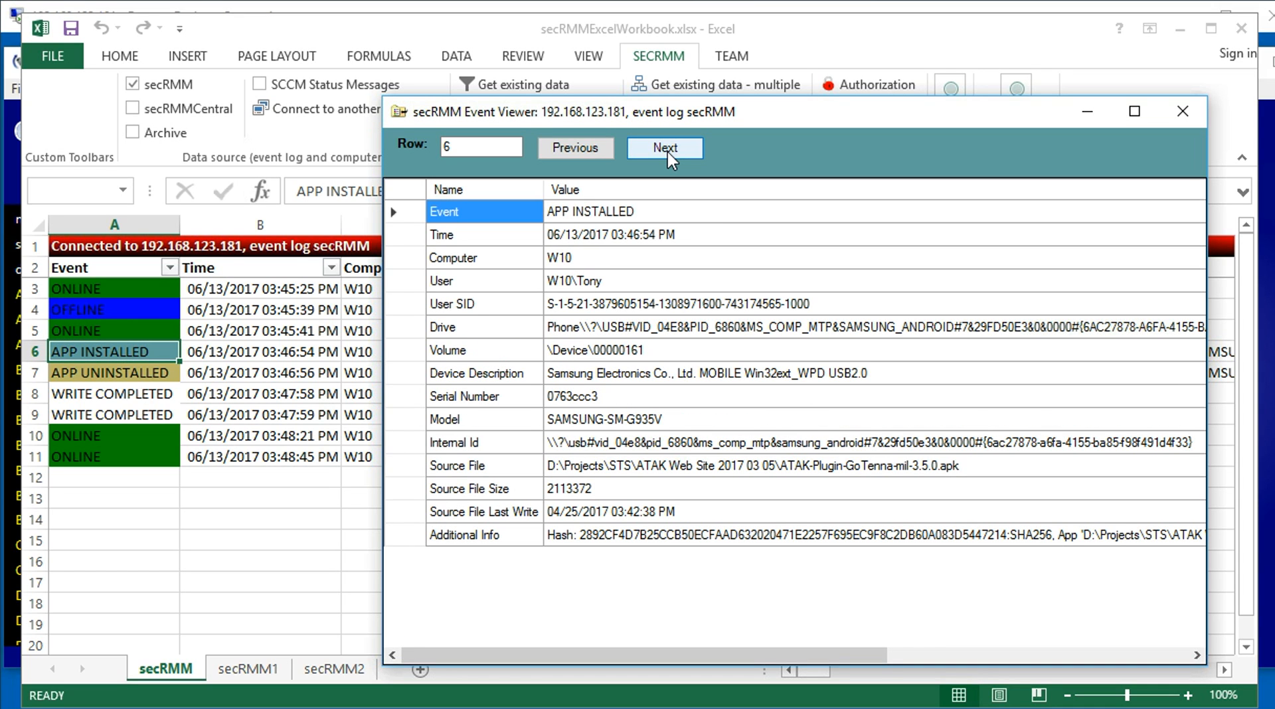
Widen the details window and examine the row 6 event's fields, from event and time down to the source file, size and last write.
{"action": "left_click_drag", "start_coordinate": [382, 315], "coordinate": [257, 312]}
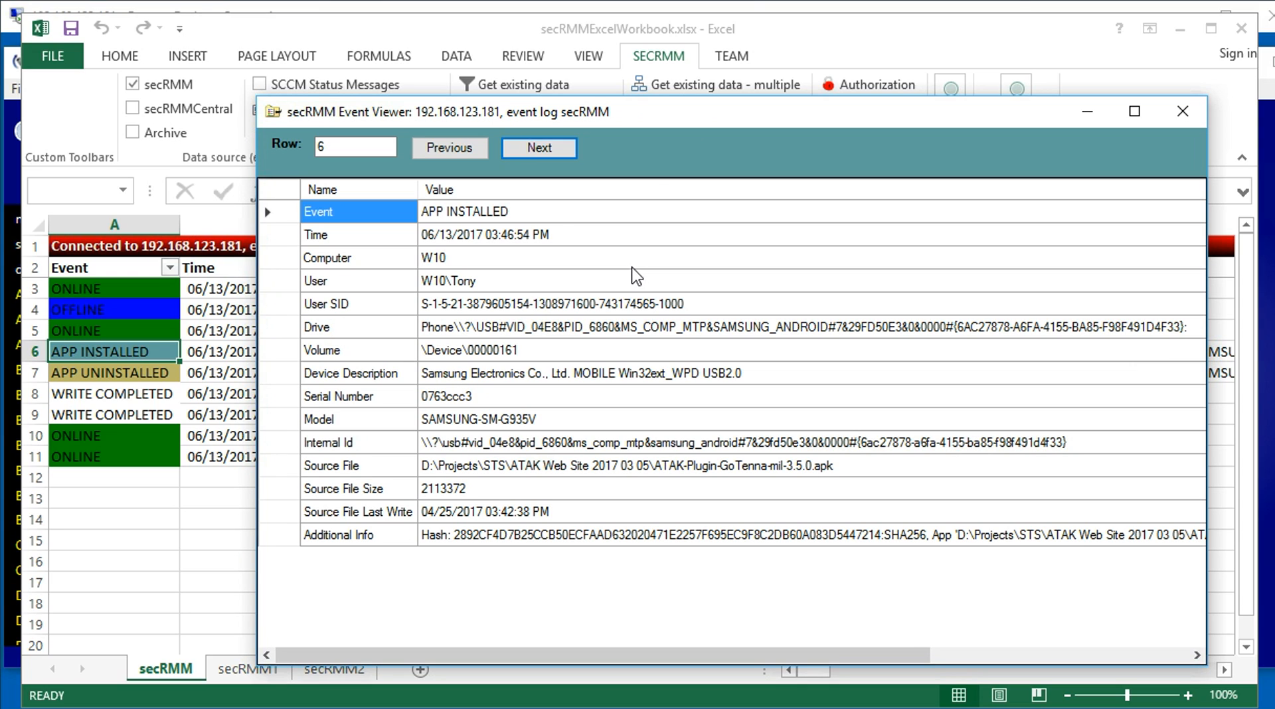
{"action": "left_click", "coordinate": [556, 212]}
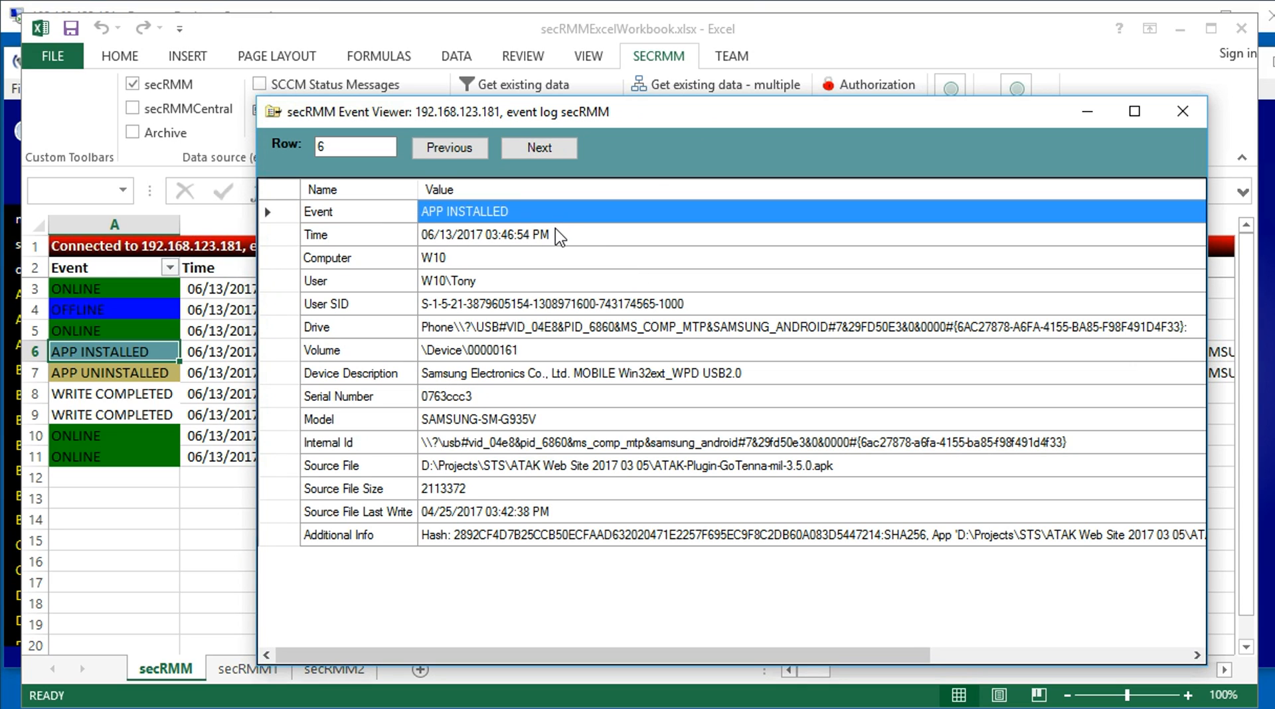
{"action": "left_click", "coordinate": [555, 228]}
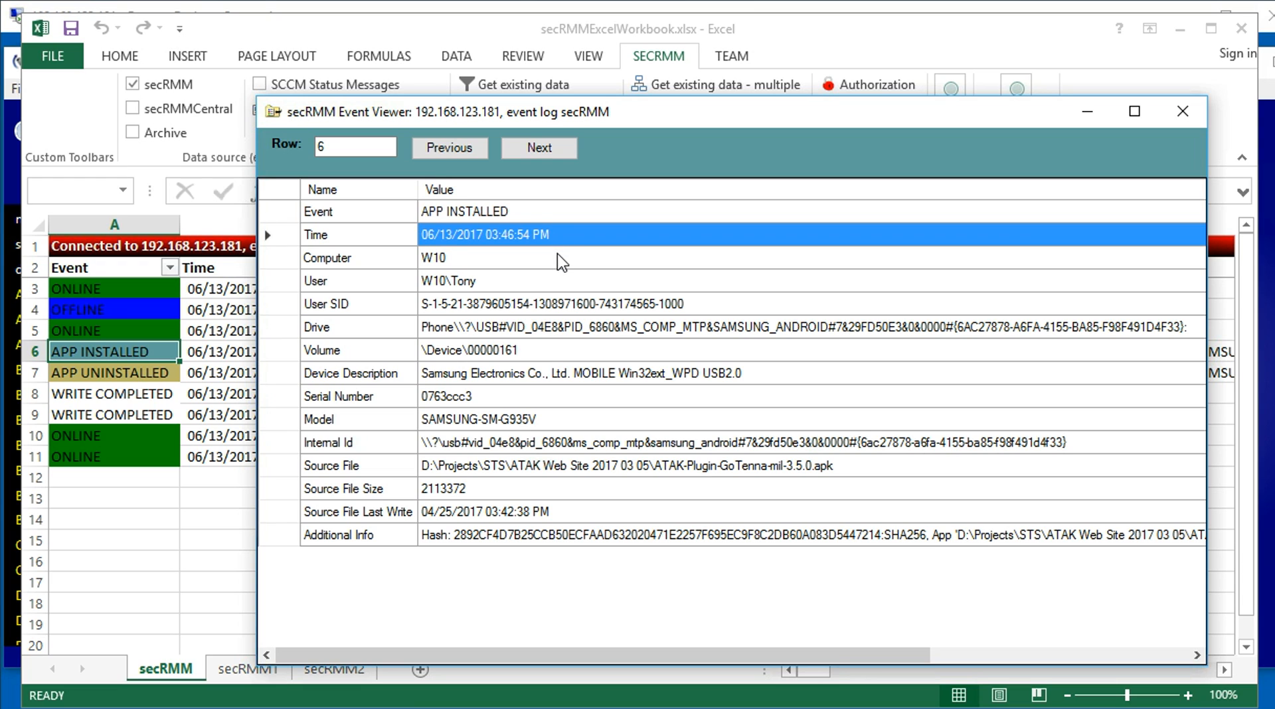
{"action": "left_click", "coordinate": [557, 258]}
{"action": "left_click_drag", "start_coordinate": [559, 280], "coordinate": [562, 520]}
{"action": "left_click", "coordinate": [566, 465]}
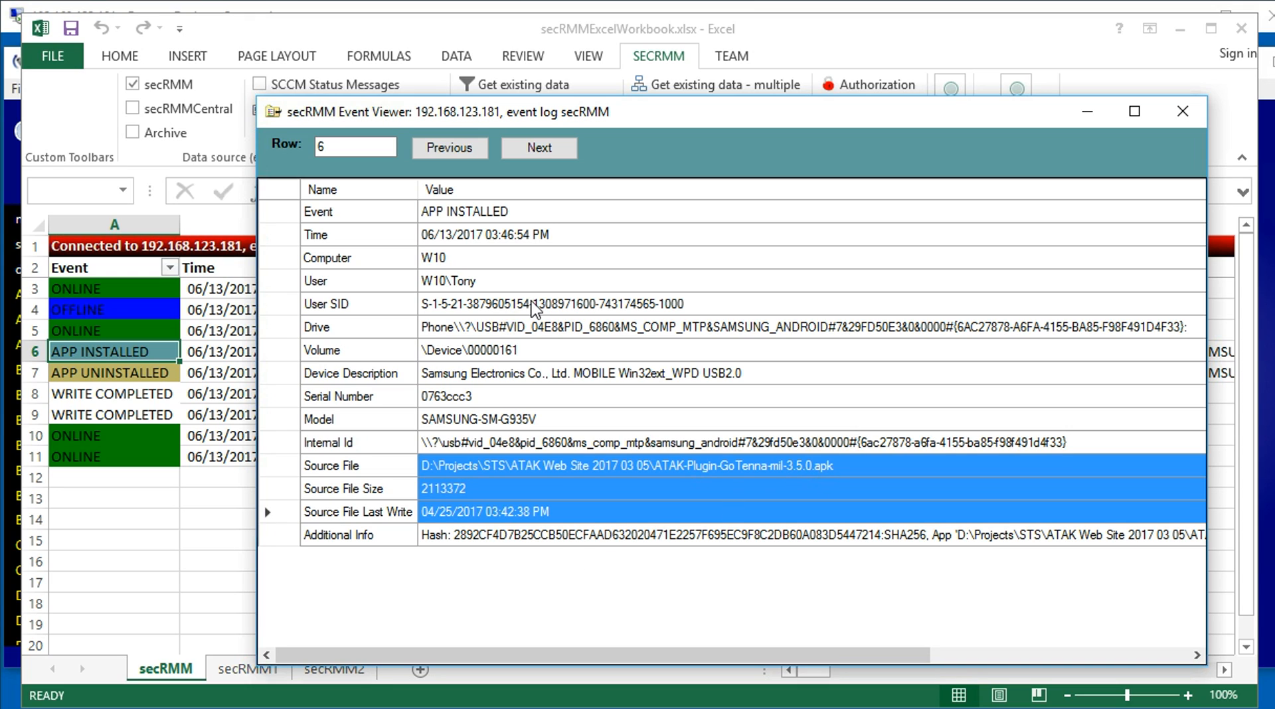
Review the APP UNINSTALLED event in row 7, and examine the source file details and program name of the WRITE COMPLETED event in row 8.
{"action": "left_click", "coordinate": [540, 150]}
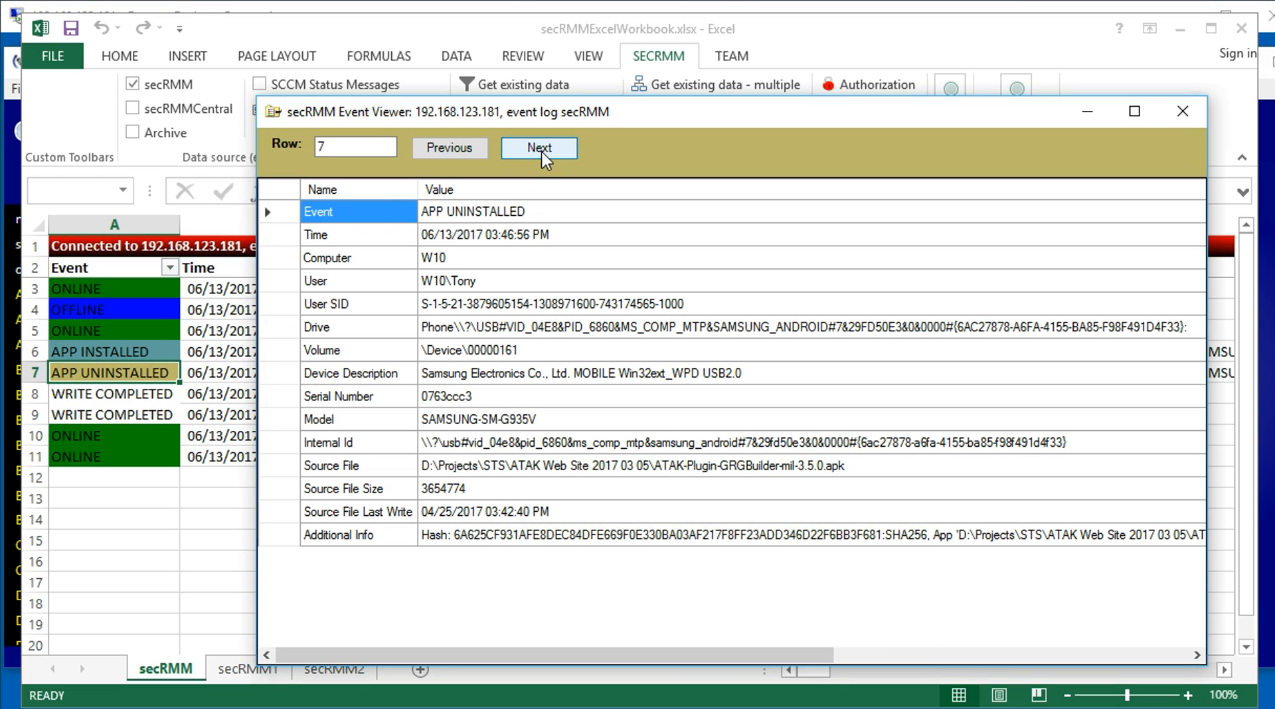
{"action": "left_click", "coordinate": [546, 215]}
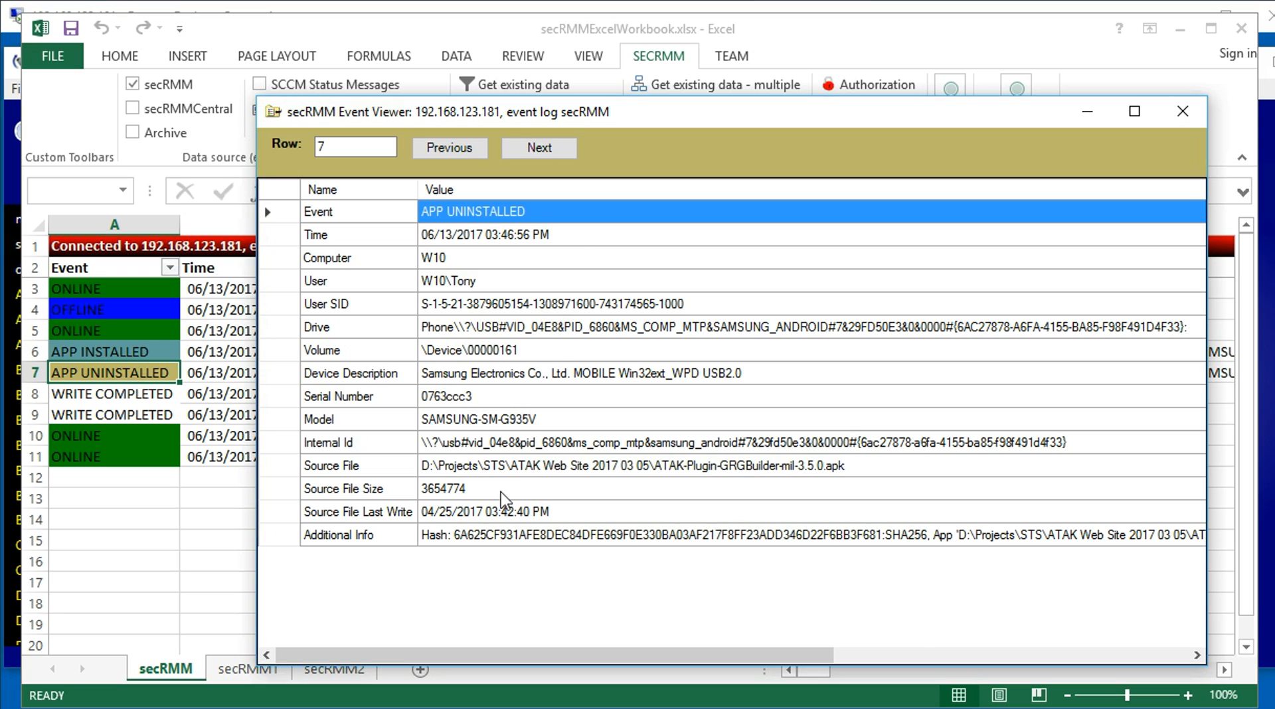
{"action": "left_click", "coordinate": [544, 146]}
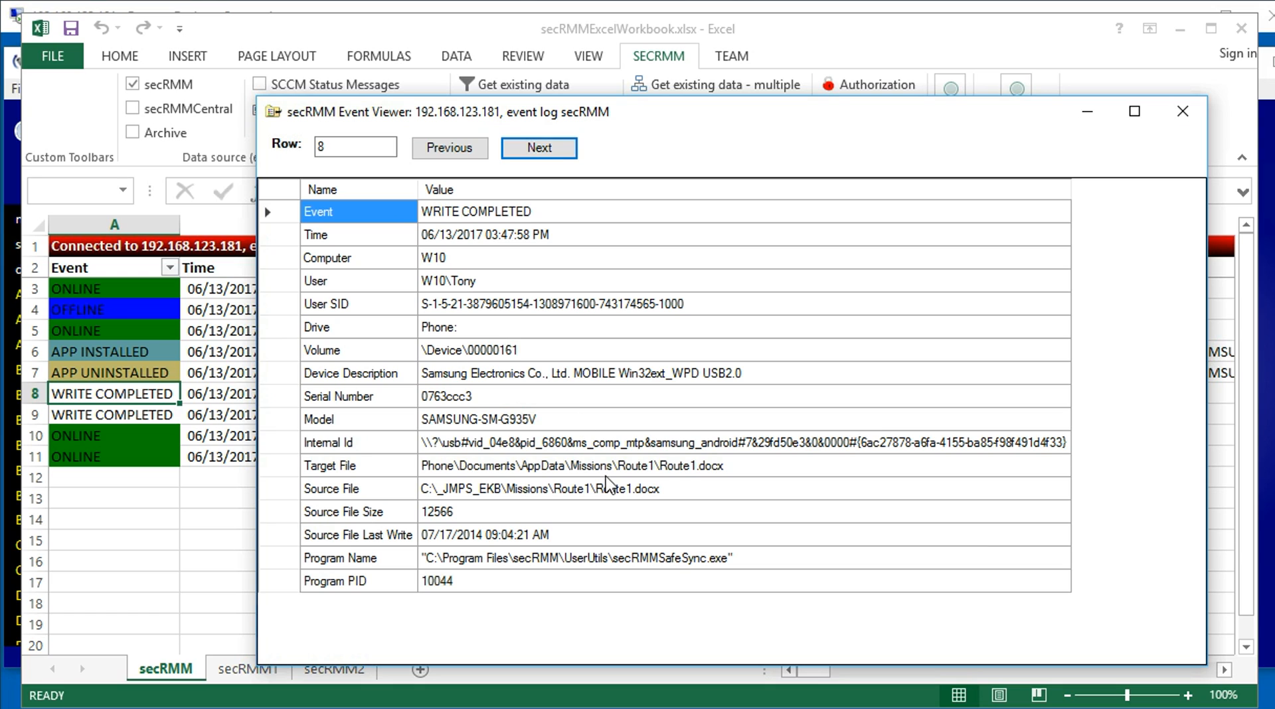
{"action": "left_click_drag", "start_coordinate": [679, 491], "coordinate": [673, 530]}
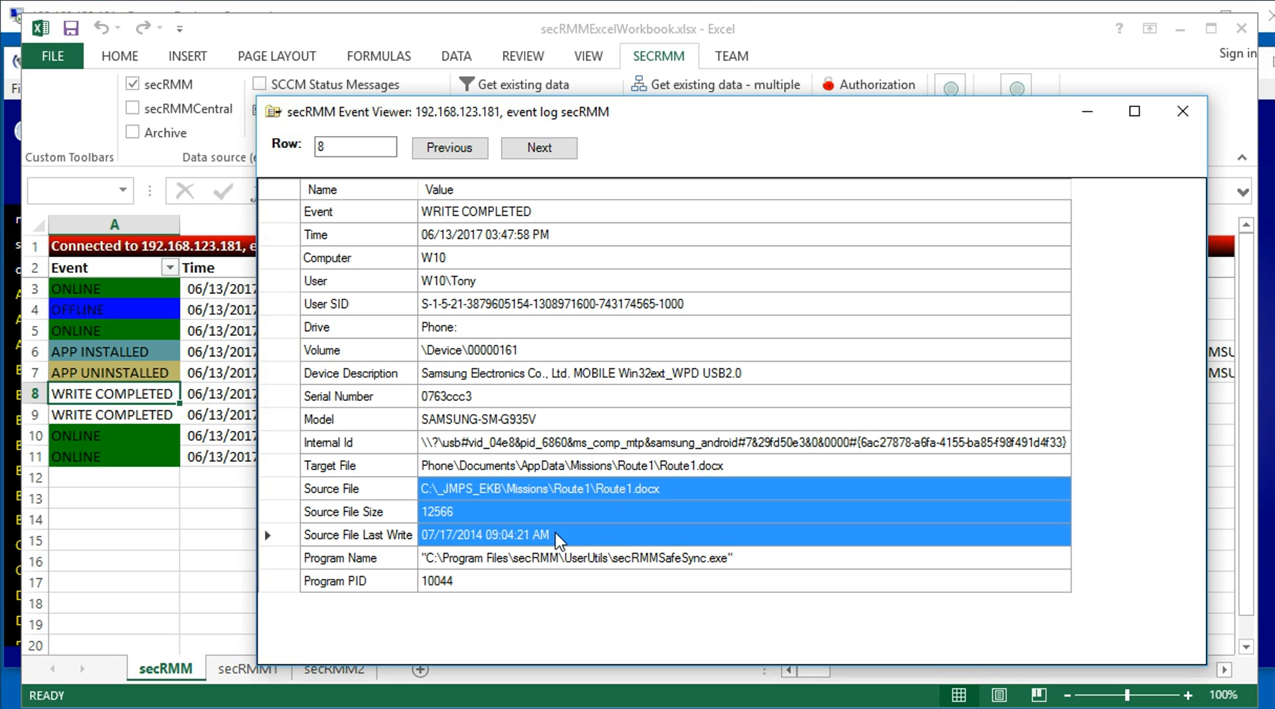
{"action": "left_click", "coordinate": [558, 566]}
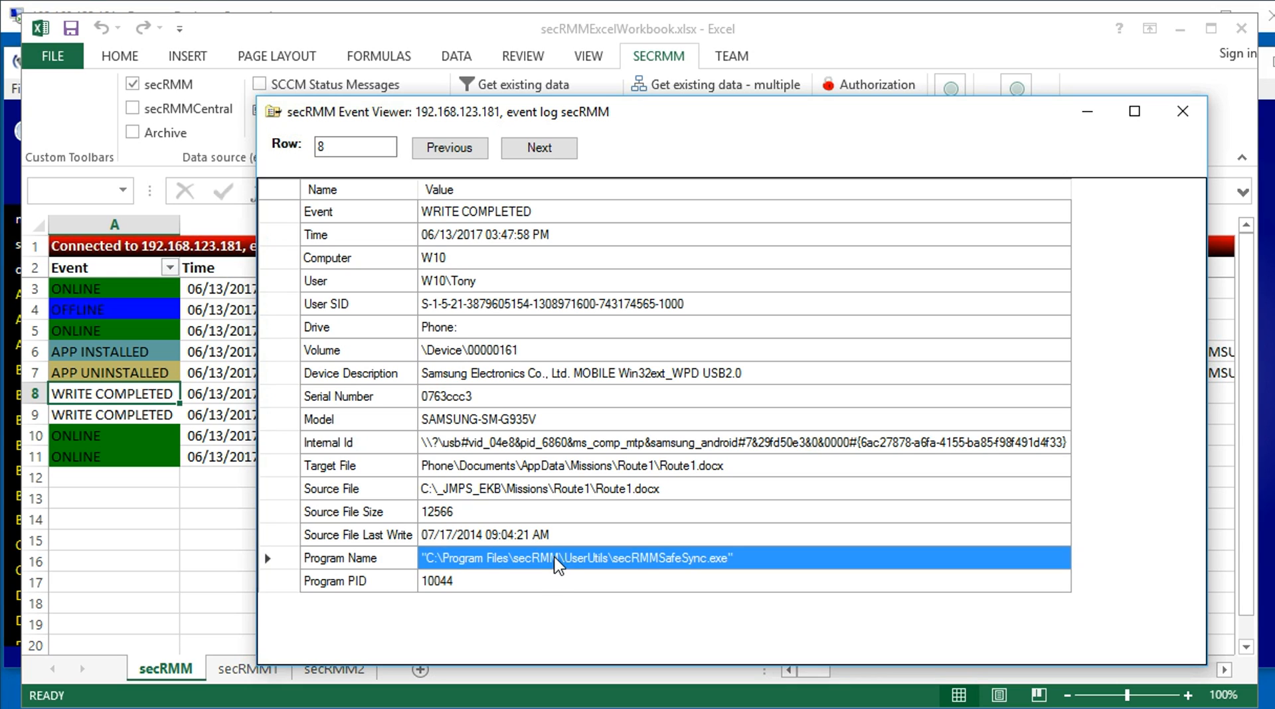
Continue through the event details of rows 9 and 10 to the last ONLINE event in row 11.
{"action": "left_click", "coordinate": [539, 148]}
{"action": "left_click", "coordinate": [540, 147]}
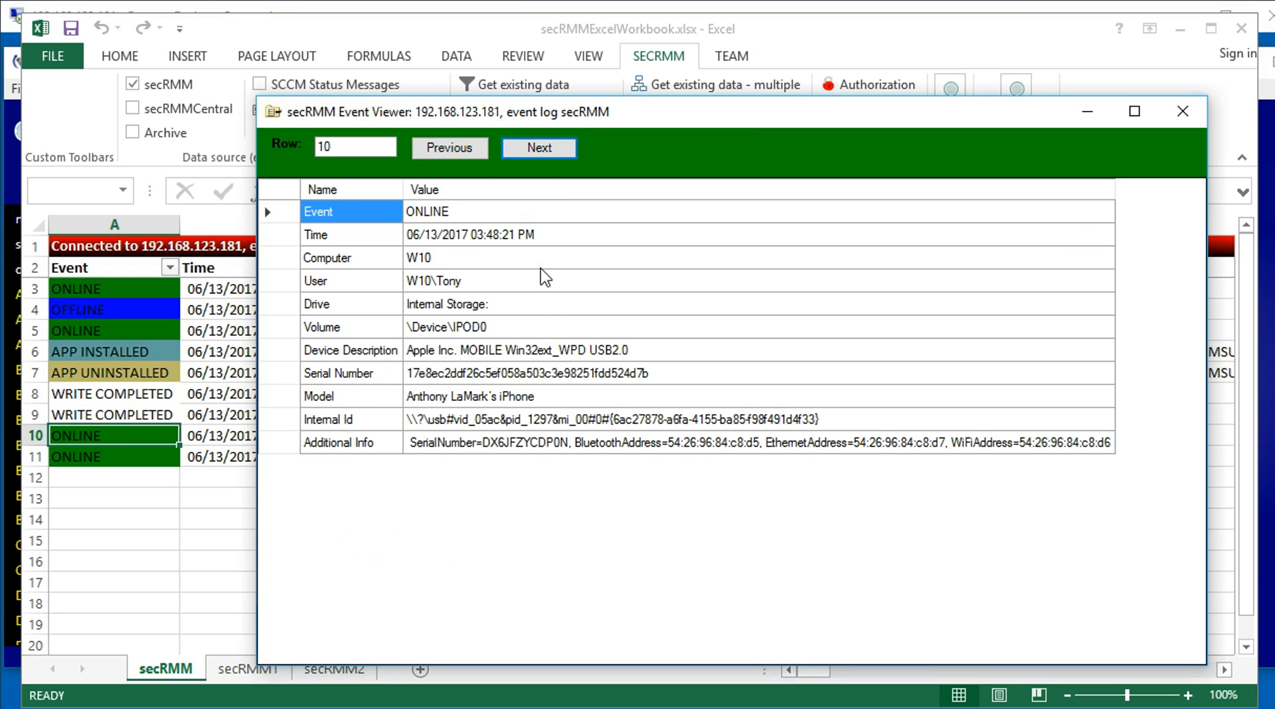
{"action": "left_click", "coordinate": [543, 149]}
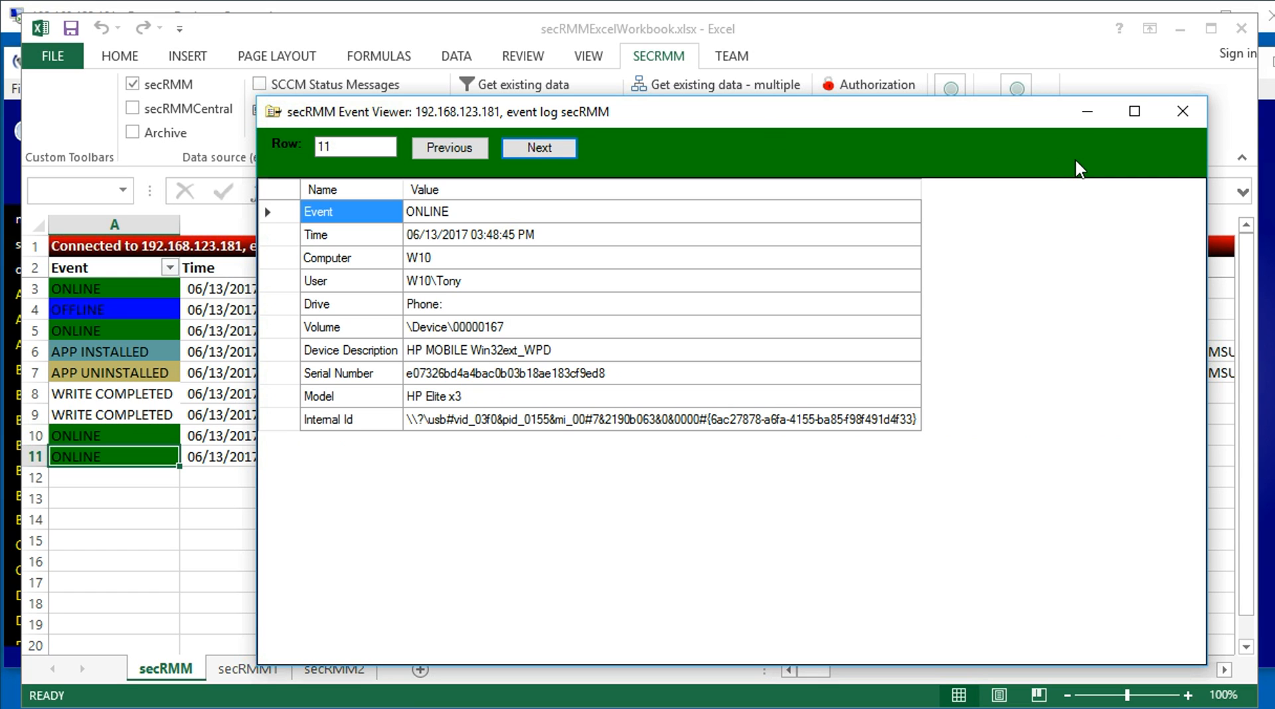
Minimize the event details to return to secRMM SafeSync and reposition the Mobile Devices selection dialog.
{"action": "left_click", "coordinate": [1089, 113]}
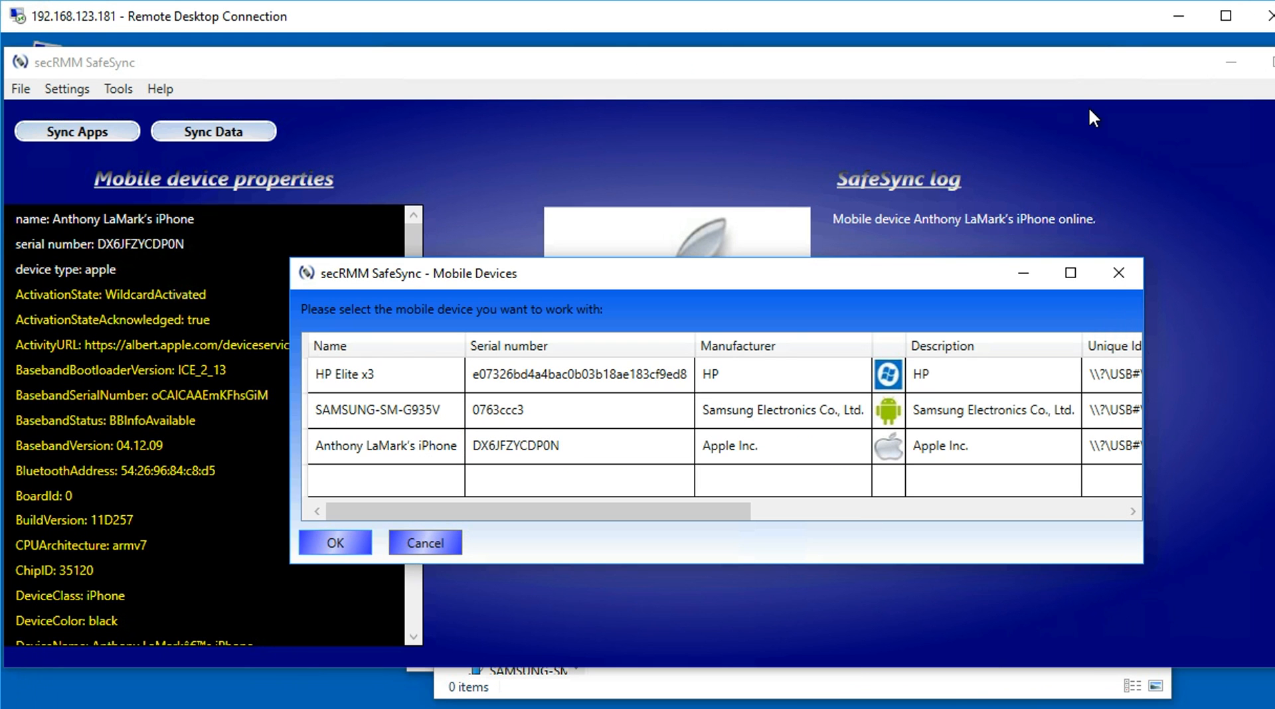
{"action": "left_click_drag", "start_coordinate": [869, 279], "coordinate": [801, 237]}
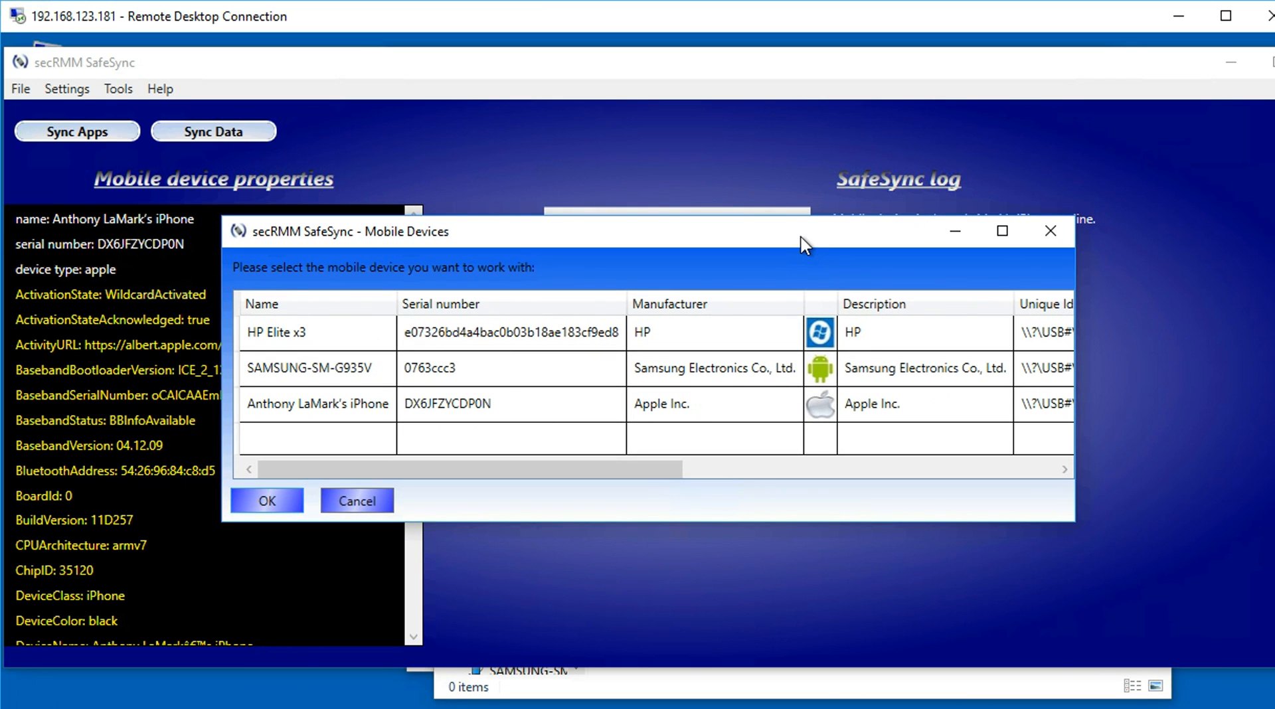